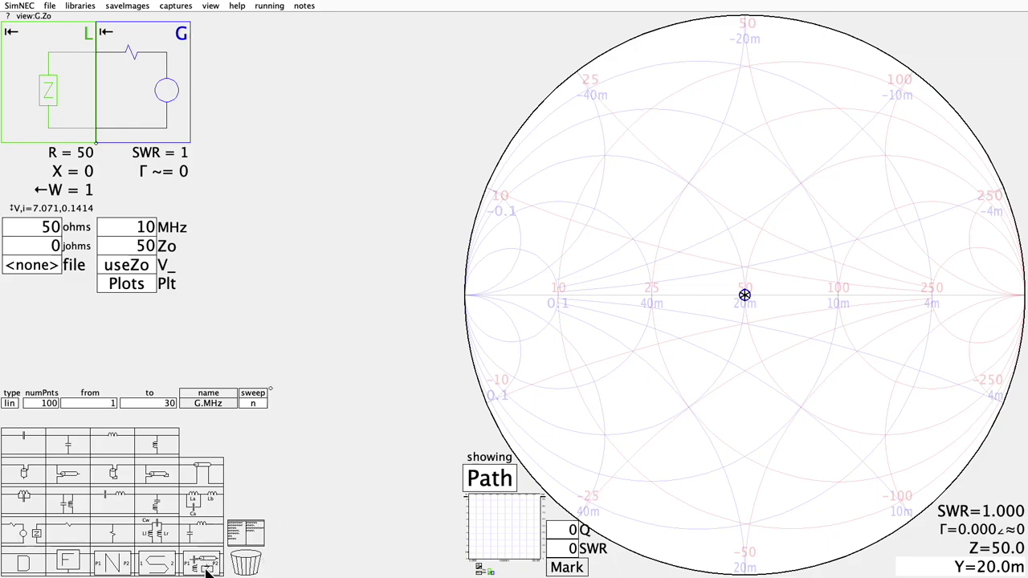
- Insert two-port block A between load L and generator G, enabling NEC2 components in A.equ
left_click_drag(207, 569, 158, 115)
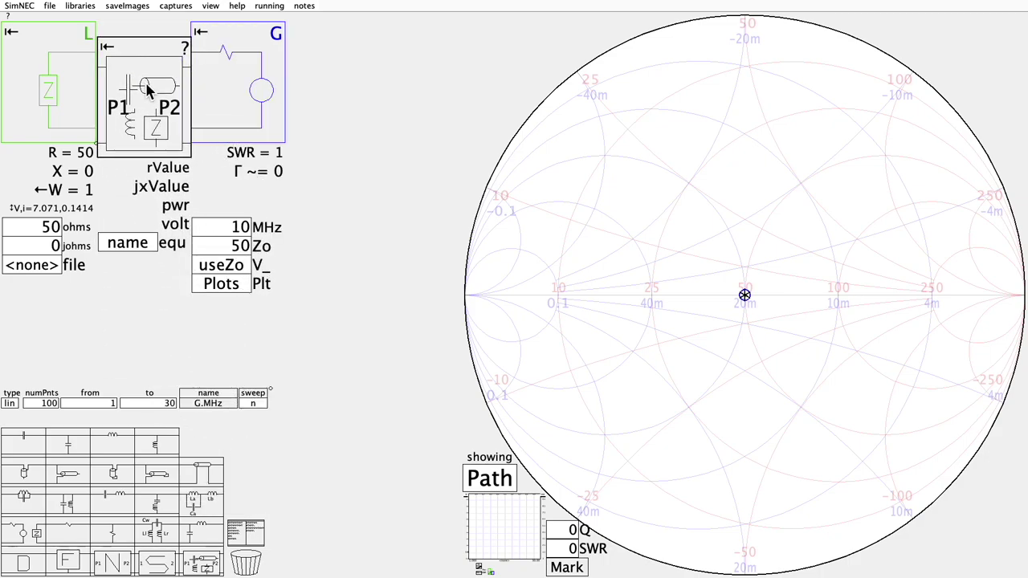
left_click(129, 230)
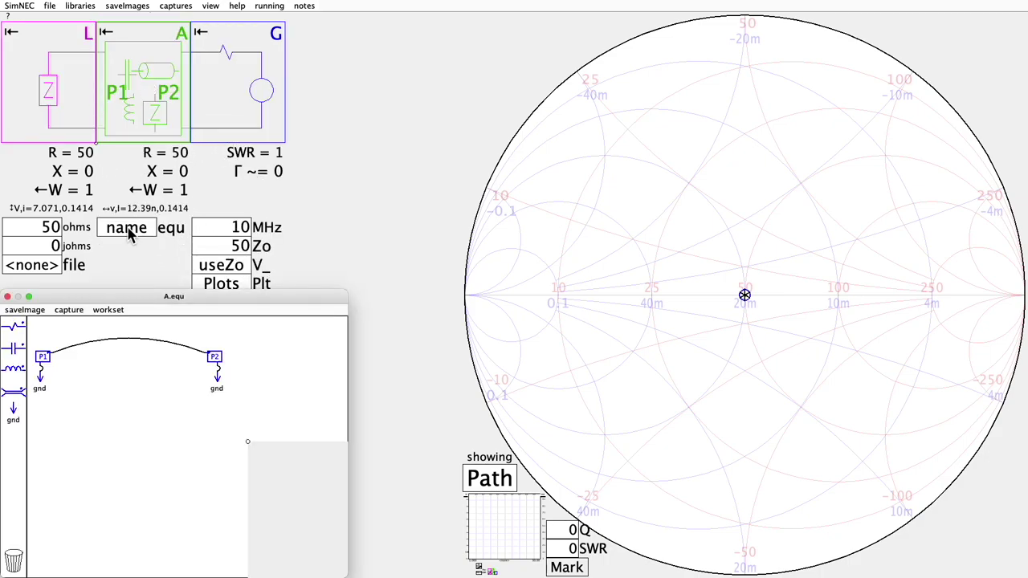
left_click(112, 310)
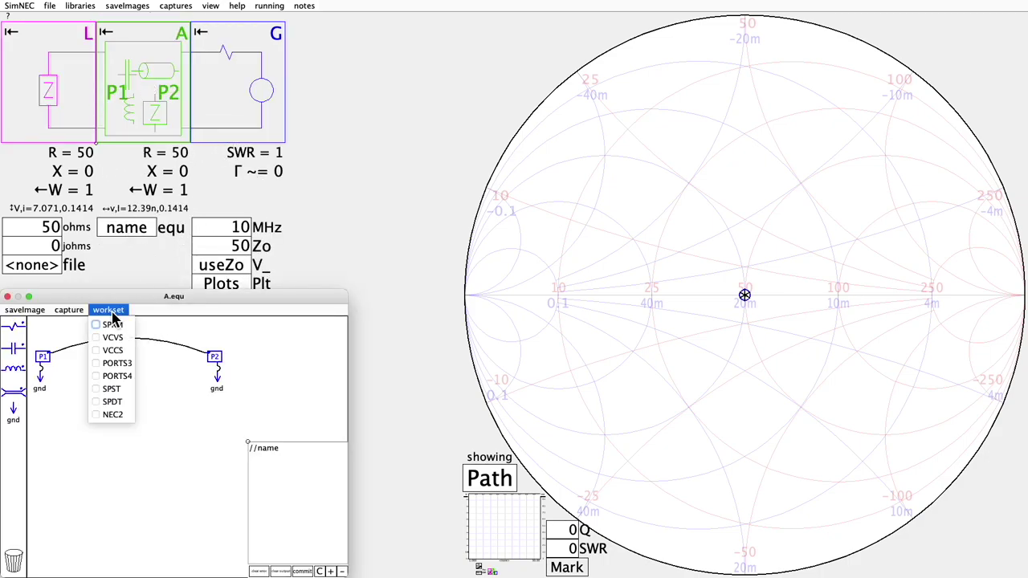
left_click(96, 414)
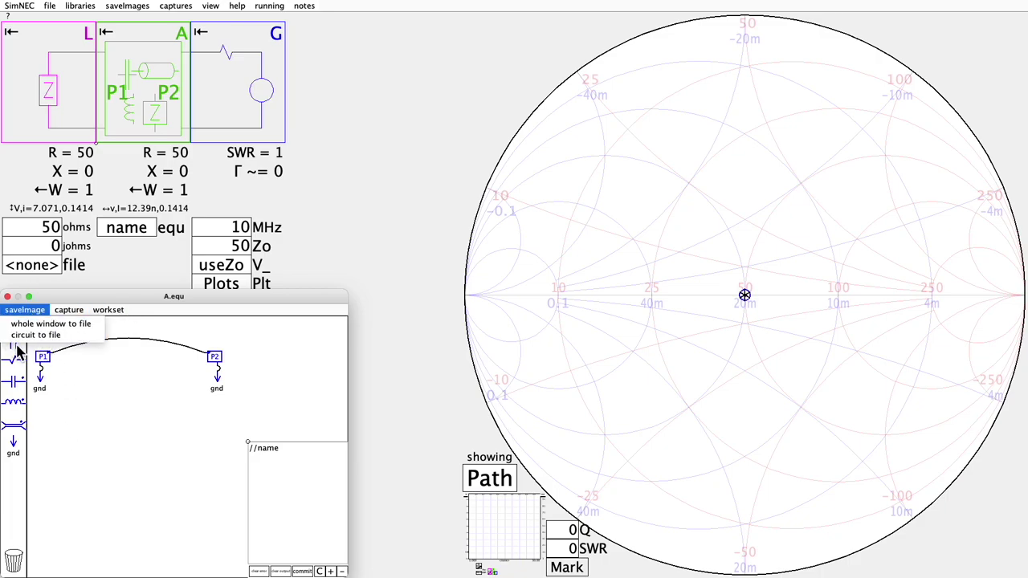
left_click(85, 381)
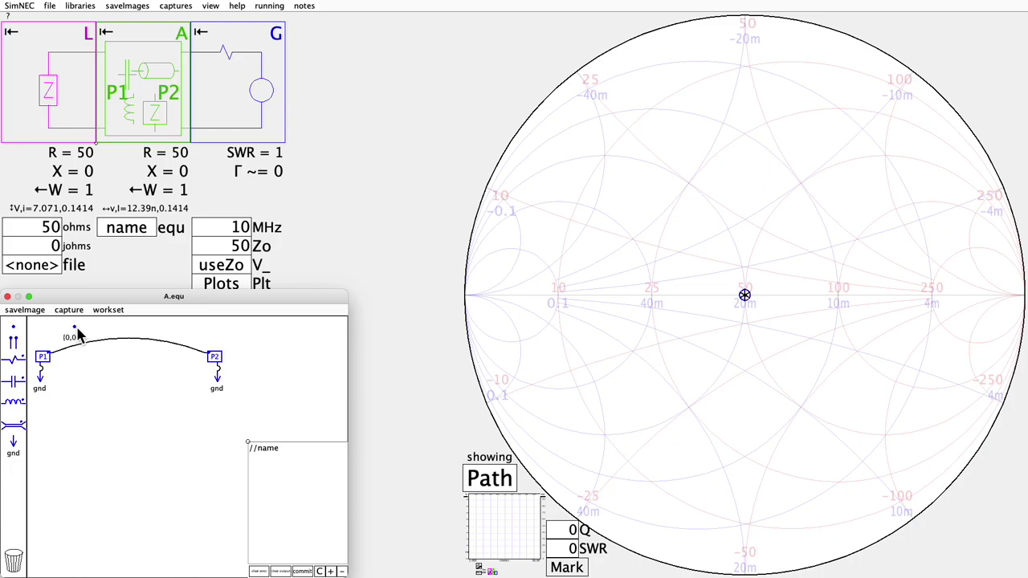
- Draw a wire from node (-len/2,0,height) to its mirrored endpoint (len/2,0,height)
left_click_drag(15, 326, 74, 323)
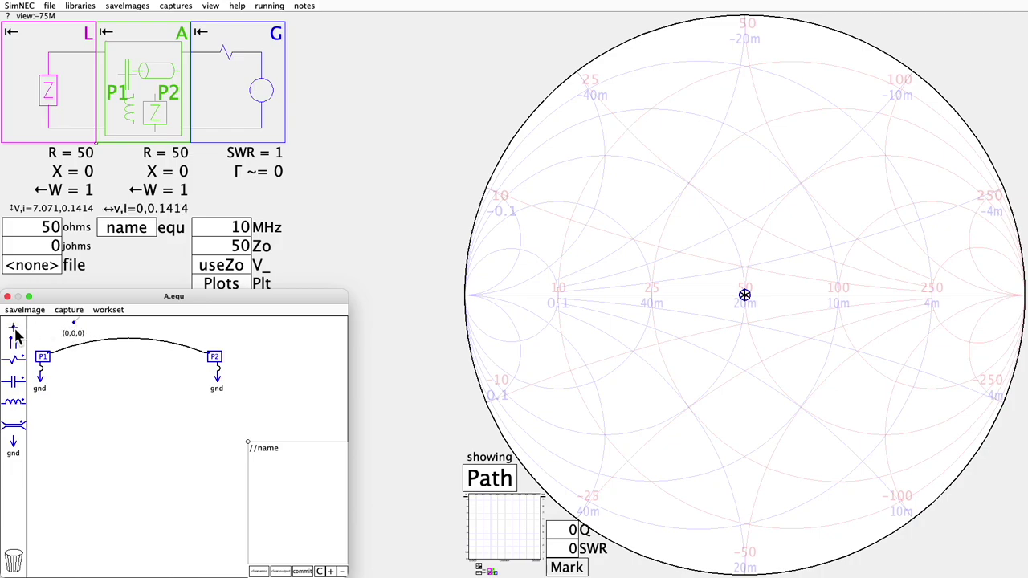
left_click(68, 341)
key("BackSpace")
type("height")
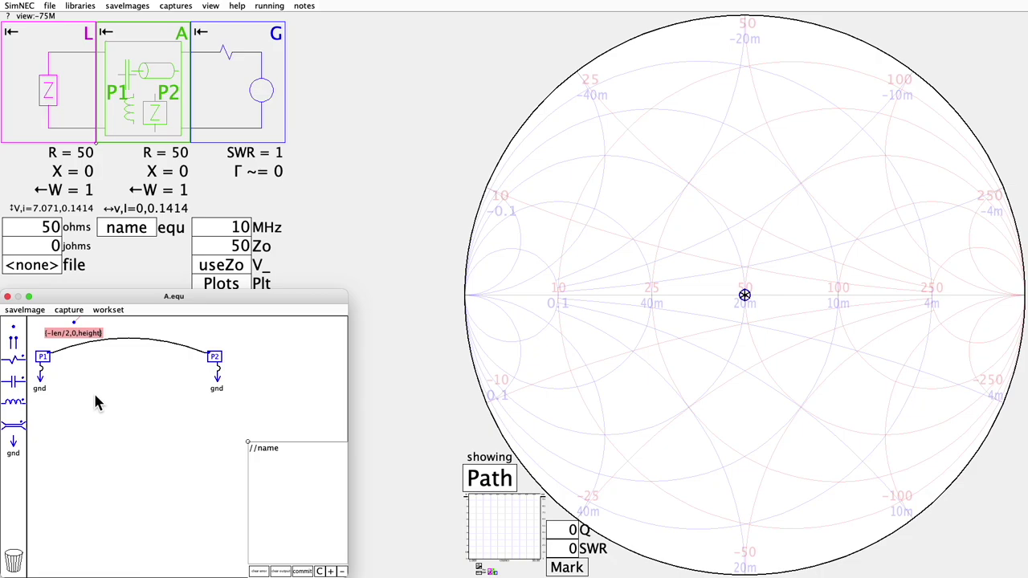
key("Return")
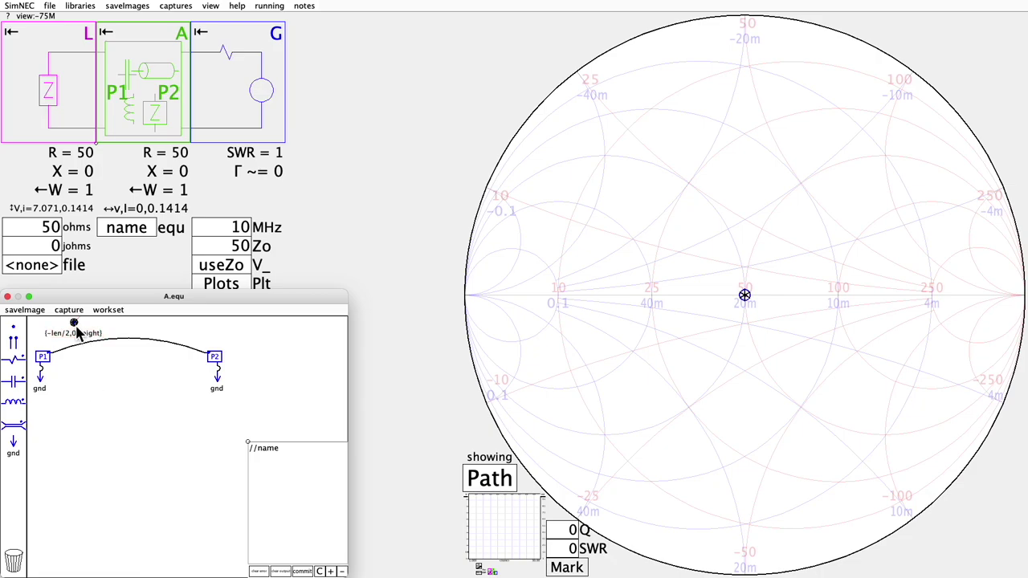
left_click_drag(74, 328, 192, 338)
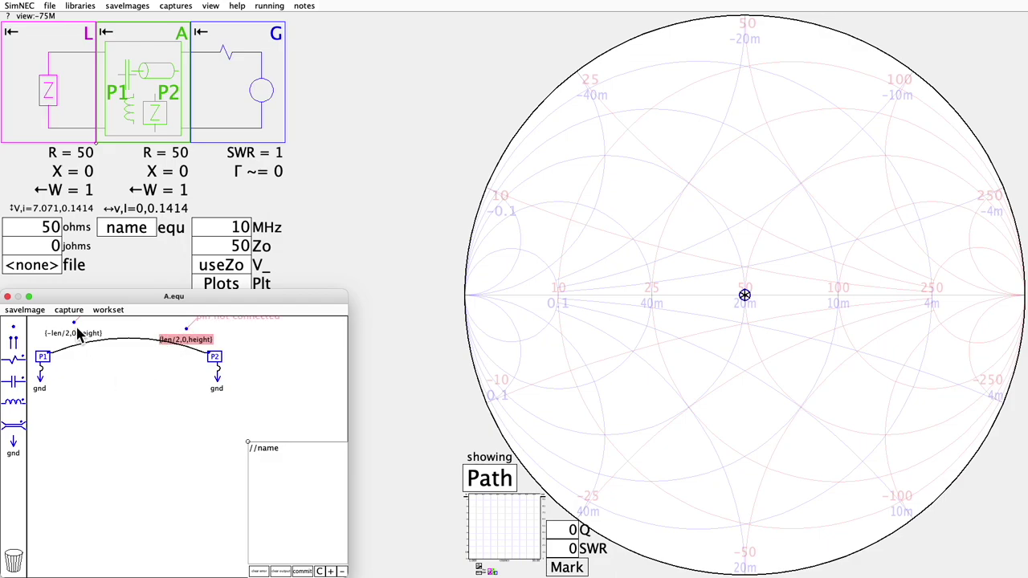
mouse_move(75, 326)
left_mouse_down()
mouse_move(164, 341)
mouse_move(190, 332)
left_mouse_up()
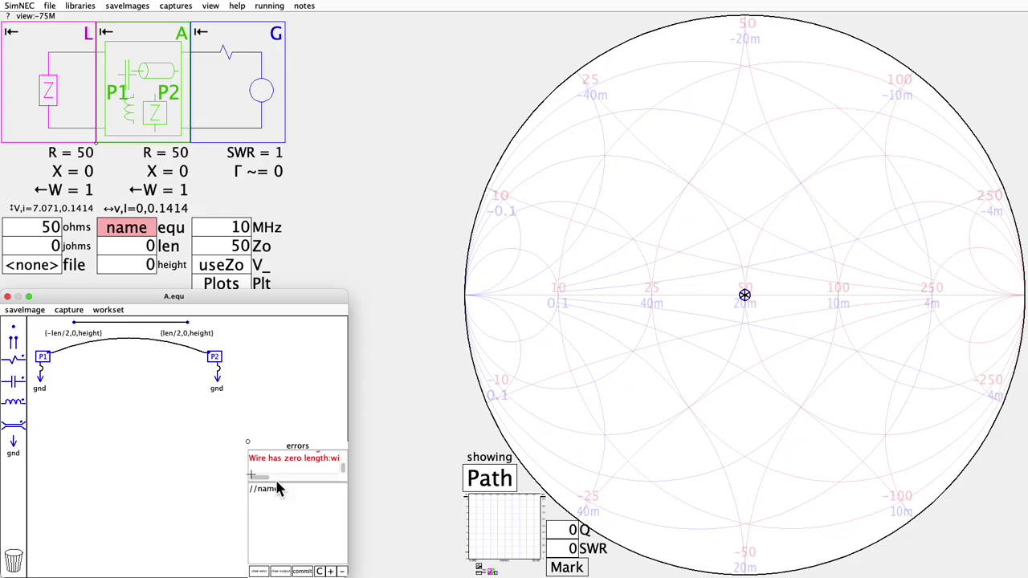
- Set the dipole length parameter len to 14.7
left_click(136, 249)
type("14")
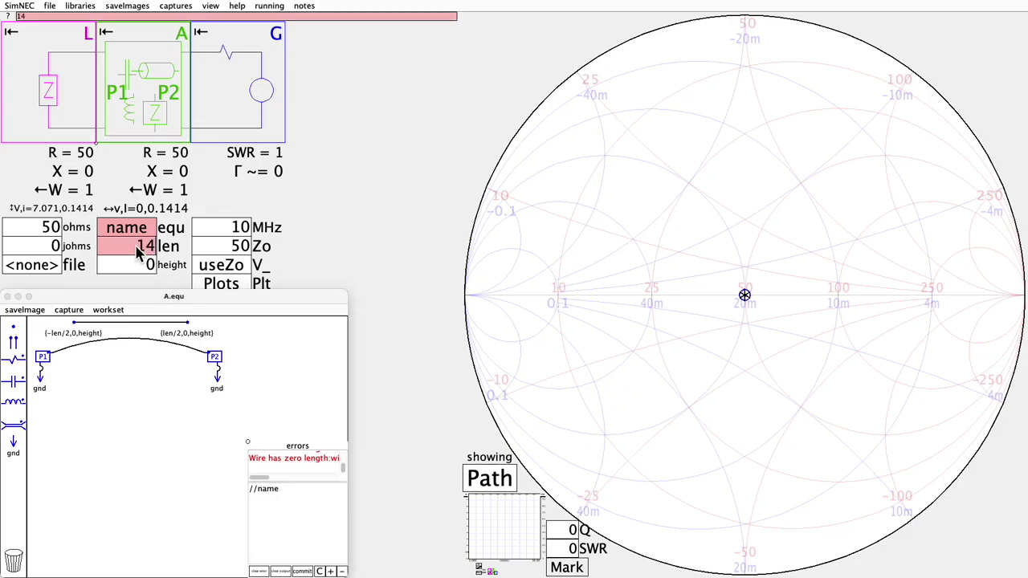
type(".7")
left_click(143, 408)
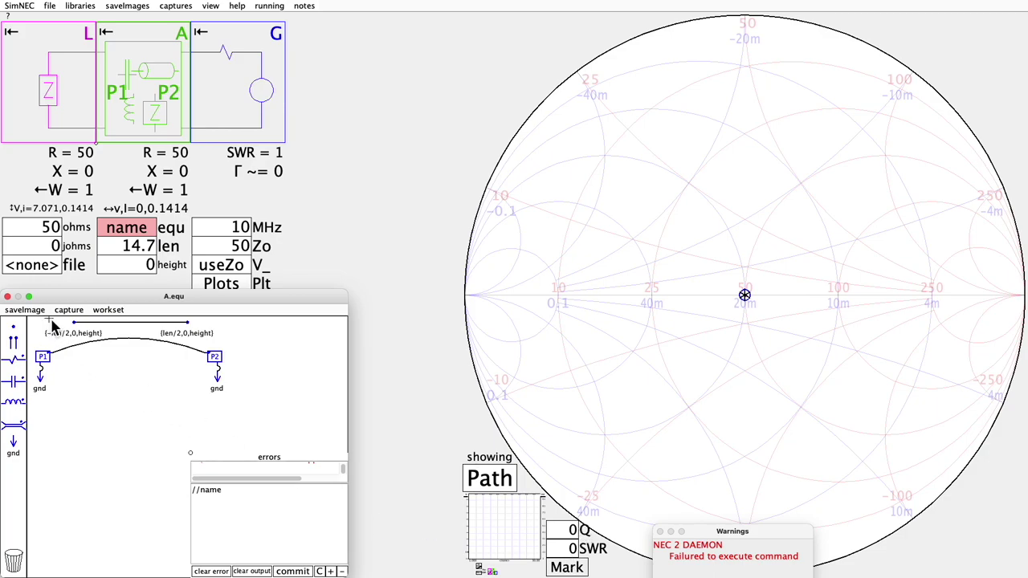
- Zoom the canvas and move ports P1, P2 and their grounds lower
scroll(48, 323, "up", 1)
scroll(46, 321, "up", 1)
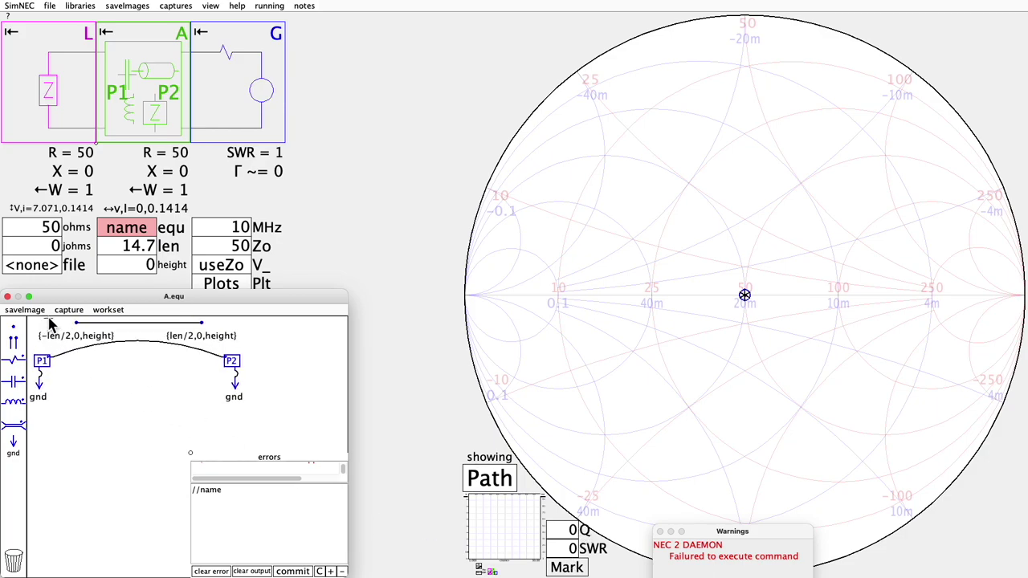
scroll(47, 321, "up", 1)
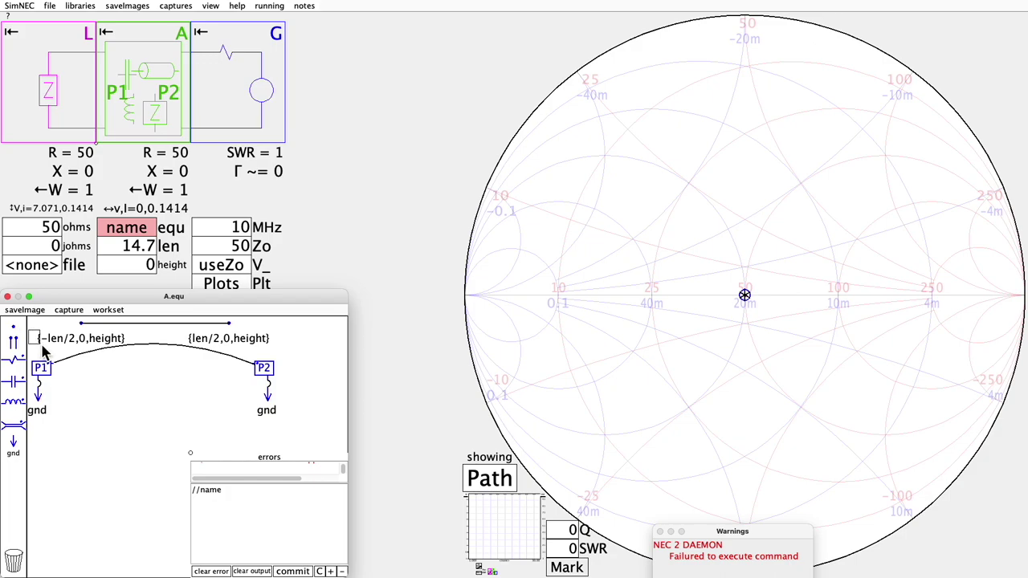
left_click_drag(29, 347, 326, 430)
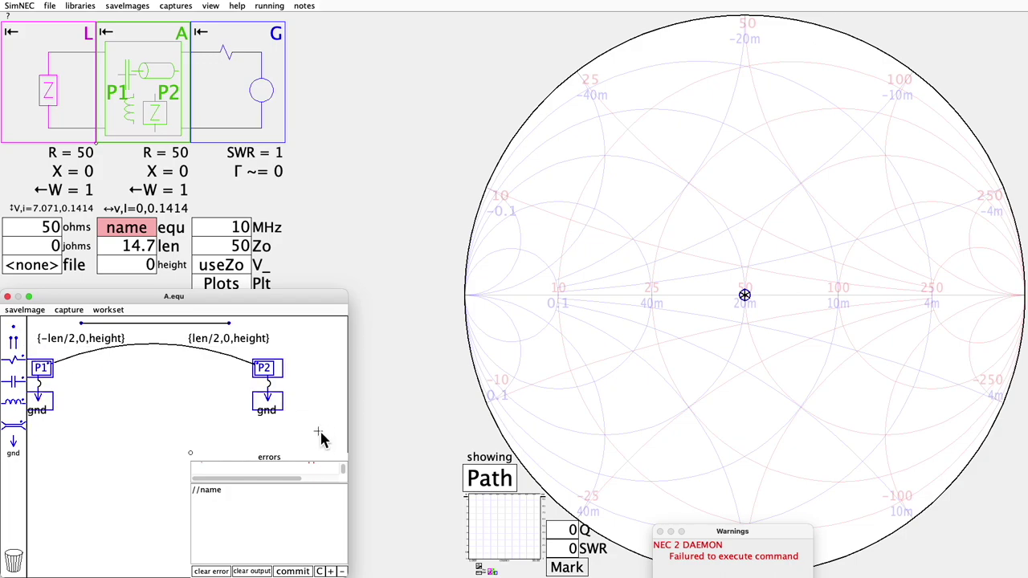
left_click_drag(270, 382, 282, 413)
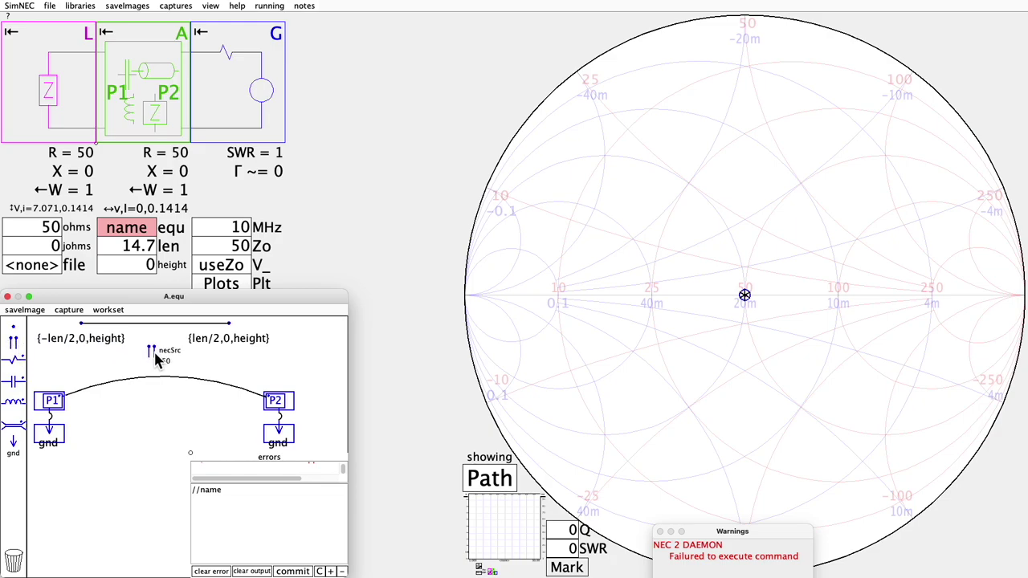
- Add a 50-ohm NEC source wired to the dipole ends and port P2
left_click_drag(16, 349, 158, 359)
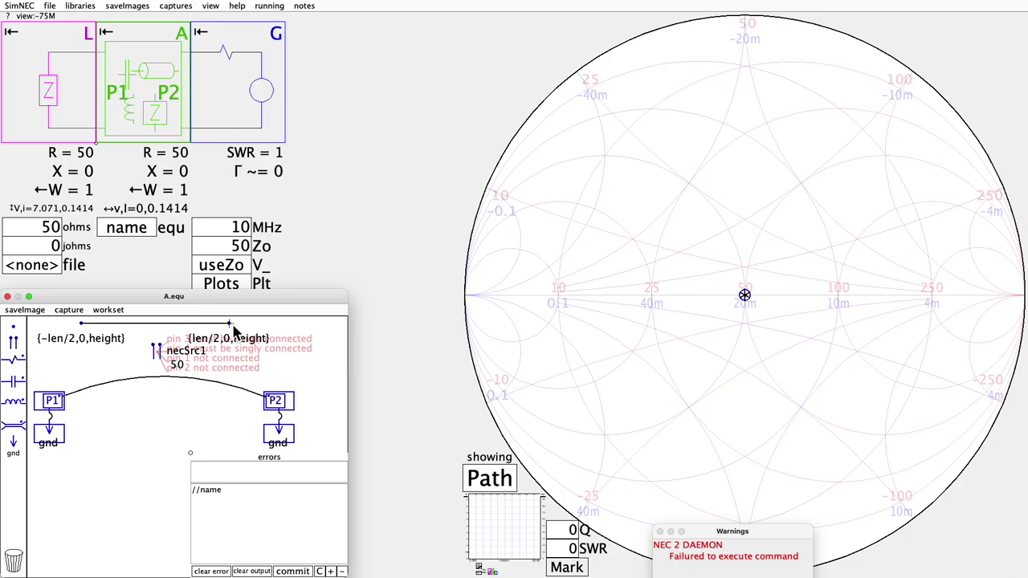
mouse_move(231, 325)
left_mouse_down()
mouse_move(178, 346)
mouse_move(126, 345)
mouse_move(81, 323)
left_mouse_up()
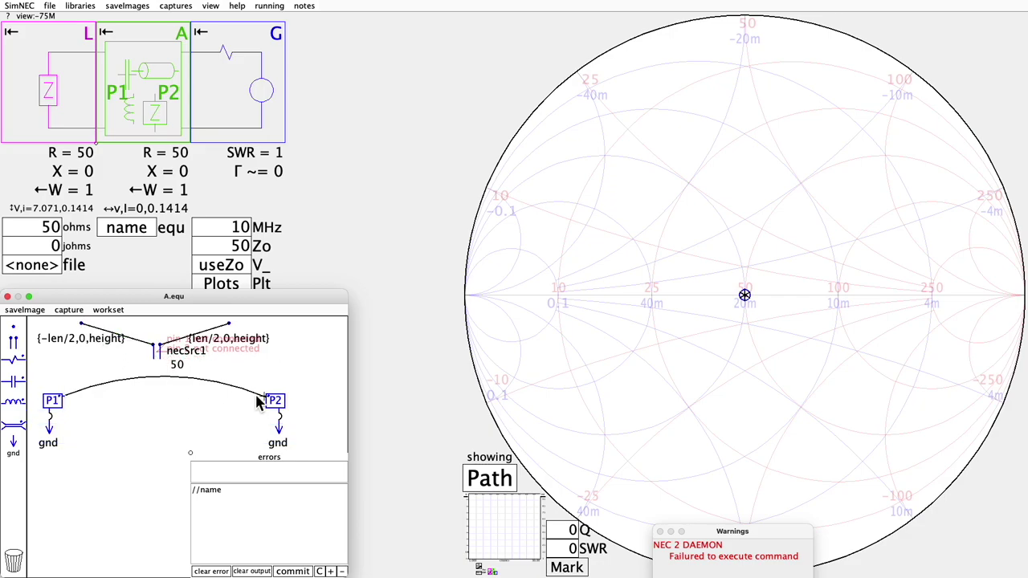
mouse_move(273, 399)
left_mouse_down()
mouse_move(157, 357)
mouse_move(280, 429)
left_mouse_up()
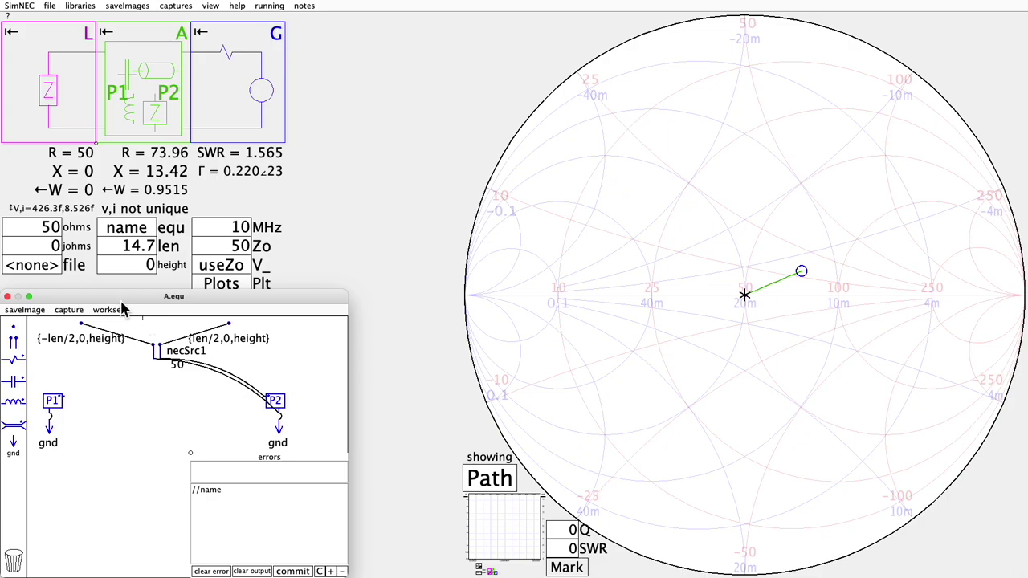
- Spread the wire endpoints apart and move the A.equ window higher
left_click_drag(83, 326, 73, 337)
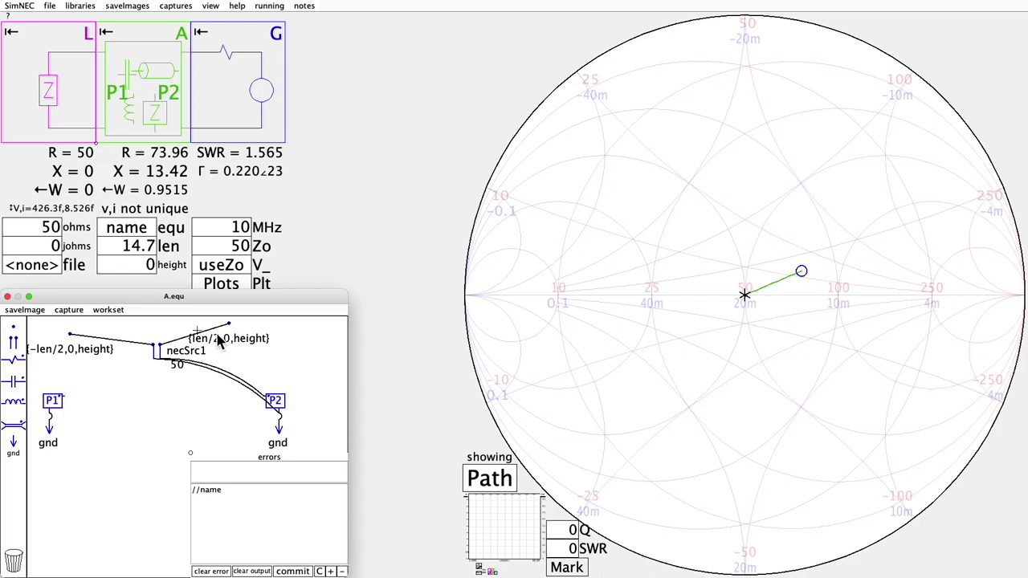
left_click_drag(232, 329, 268, 341)
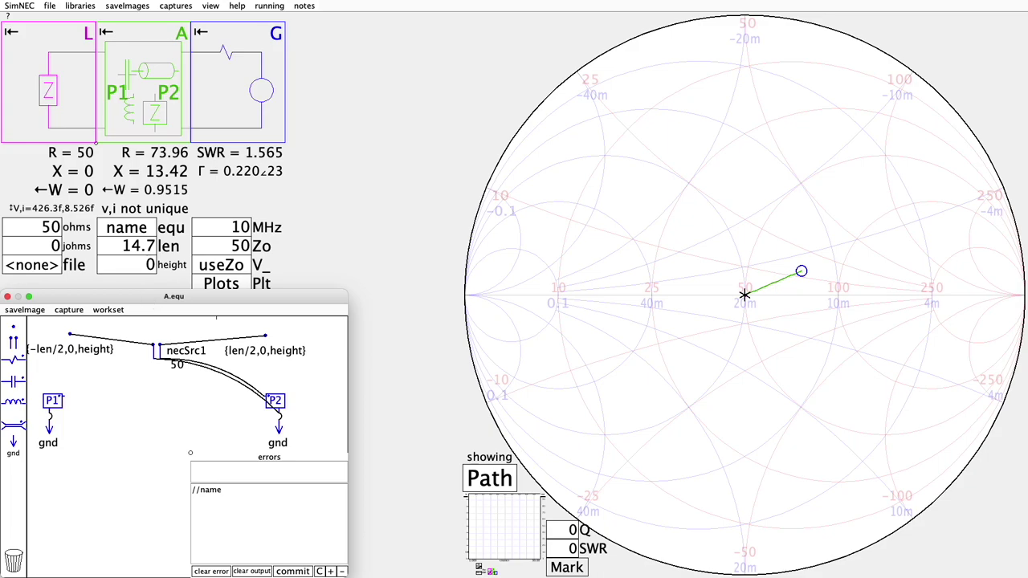
left_click_drag(136, 302, 473, 54)
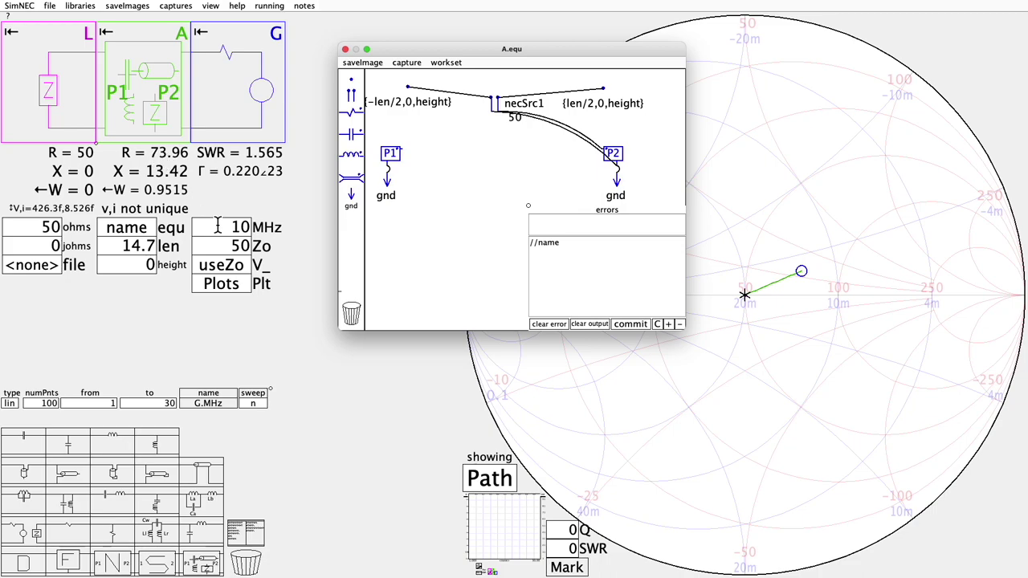
- Turn the frequency sweep on with 500 points
left_click(254, 410)
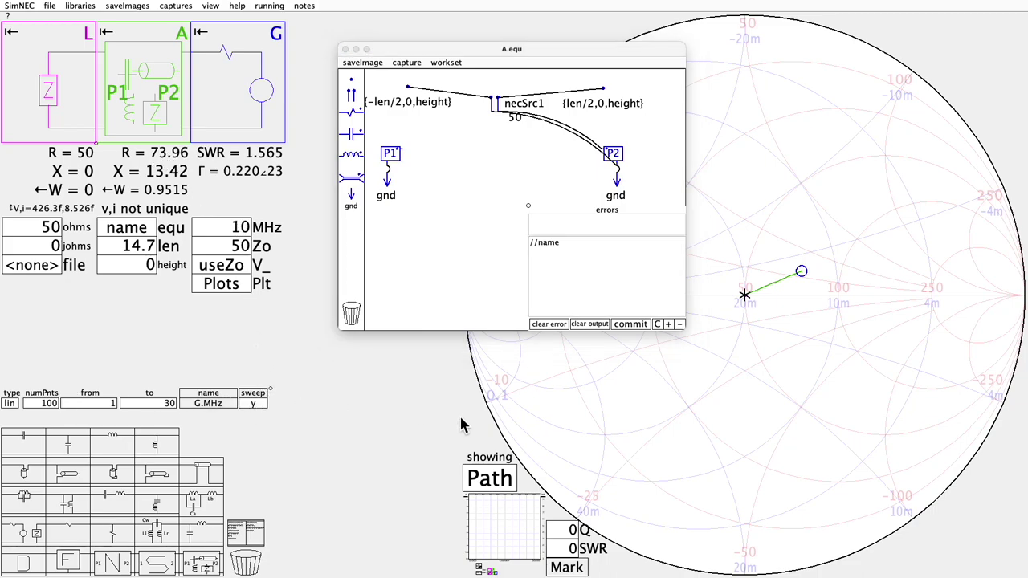
left_click(494, 480)
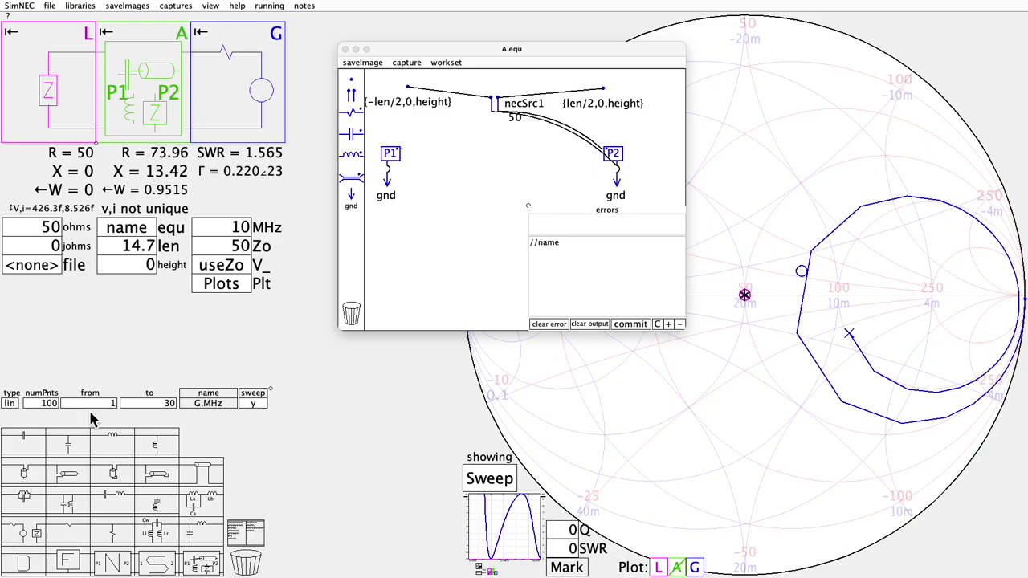
left_click(48, 405)
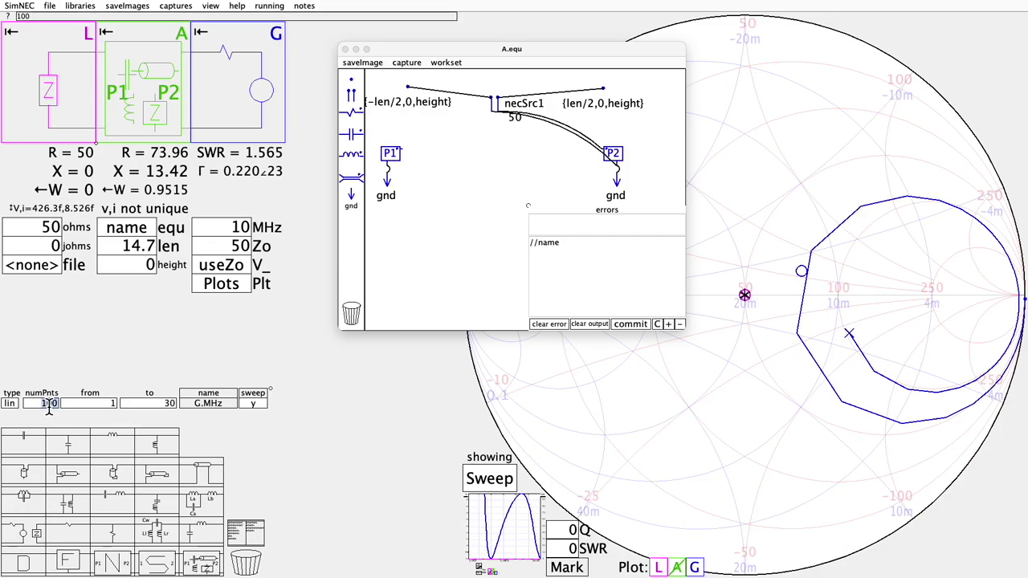
type("500")
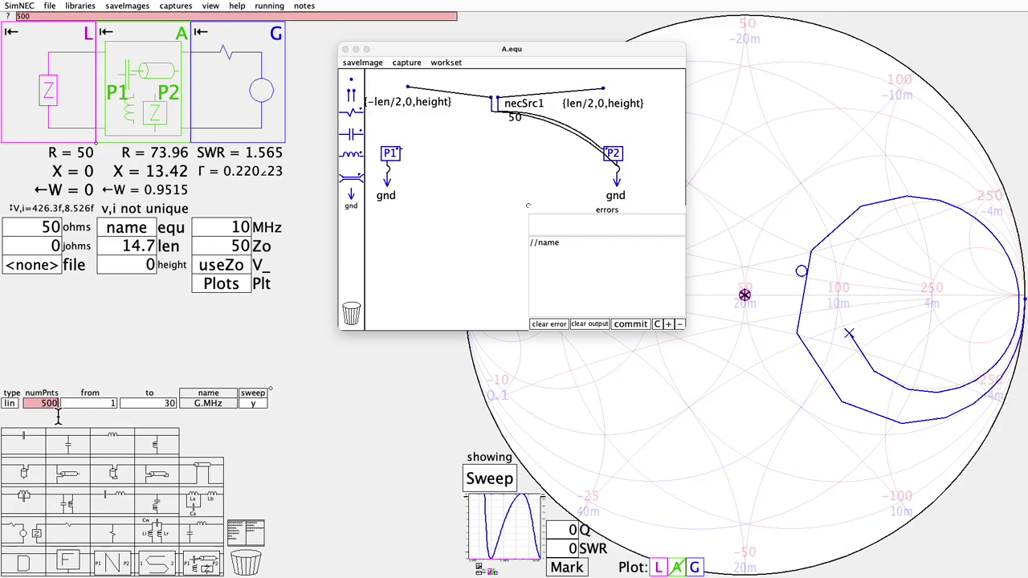
key("Return")
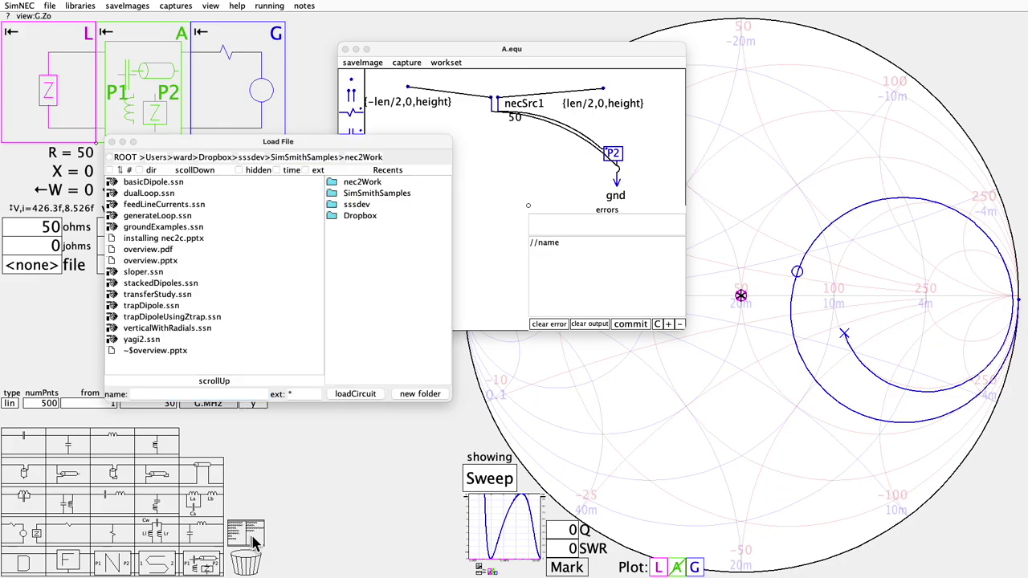
- Load groundExamples.ssn from the circuit dialog and open its A.equ equation editor
left_click(368, 188)
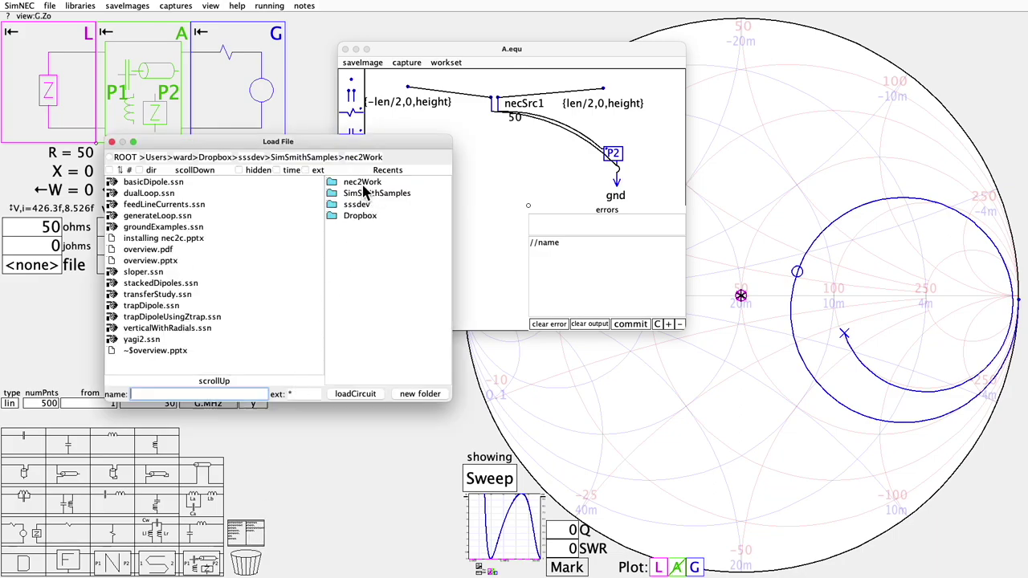
left_click(151, 229)
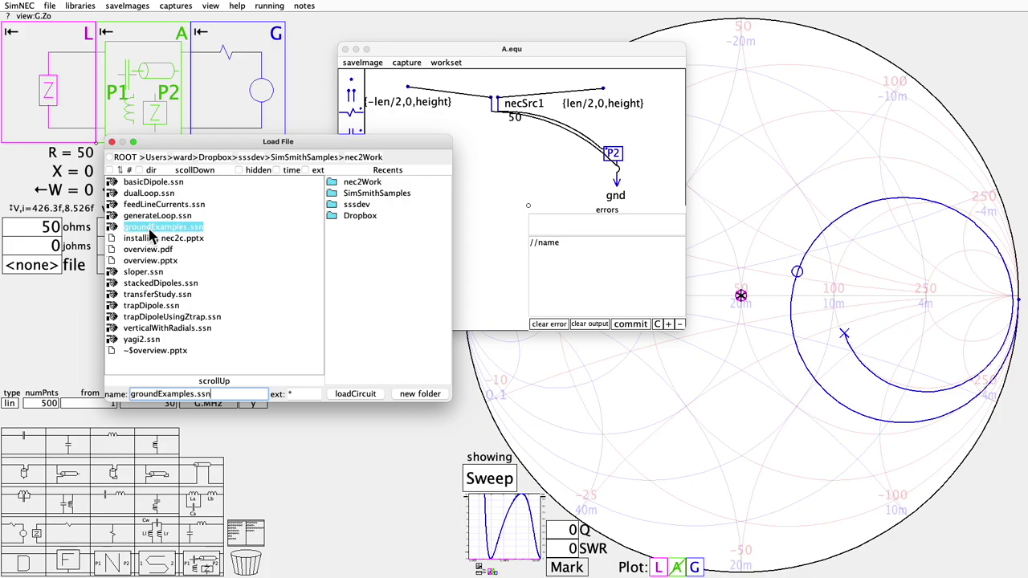
left_click(376, 399)
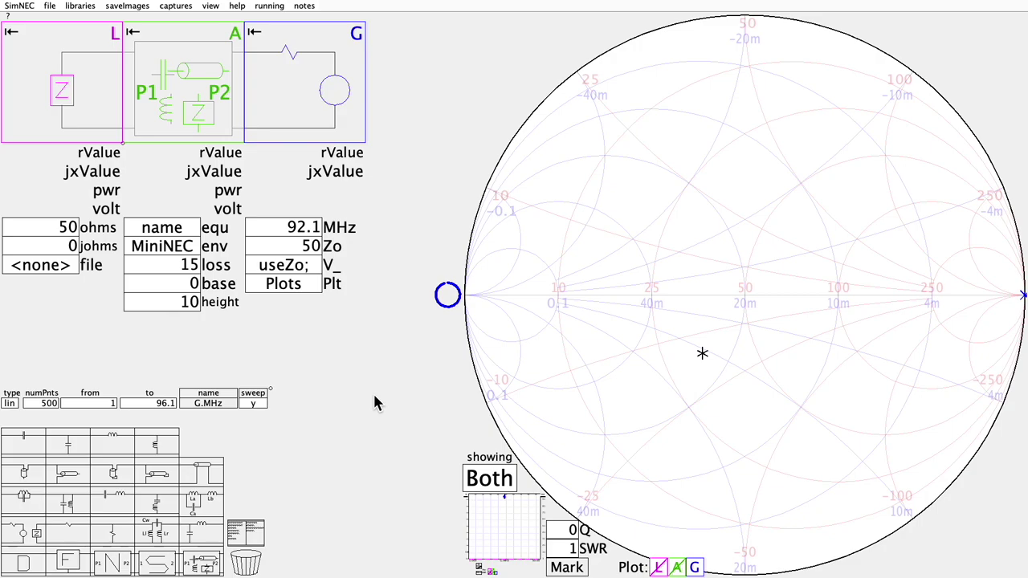
left_click(170, 229)
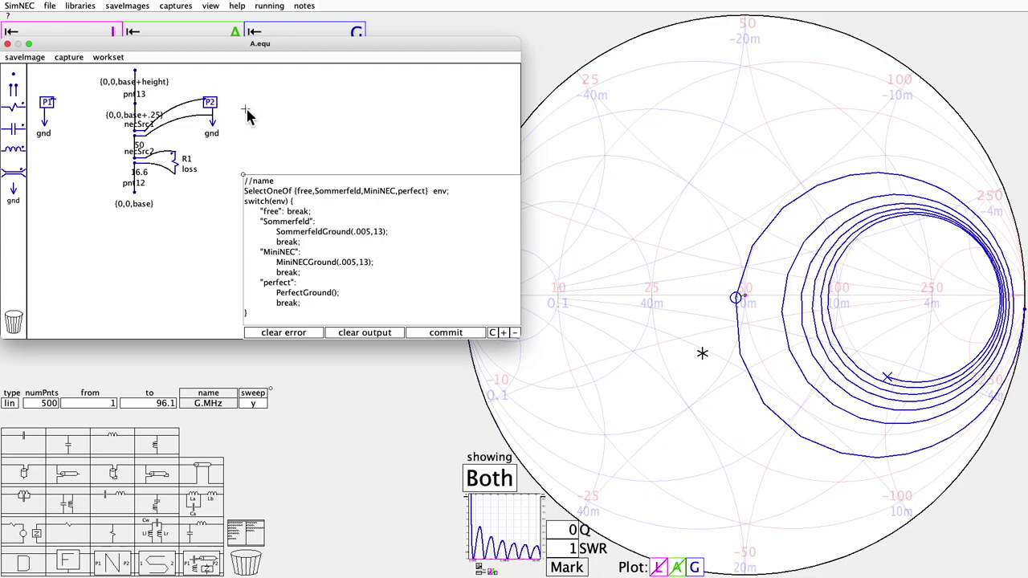
- Move the A.equ equation editor window aside
left_click_drag(182, 52, 290, 70)
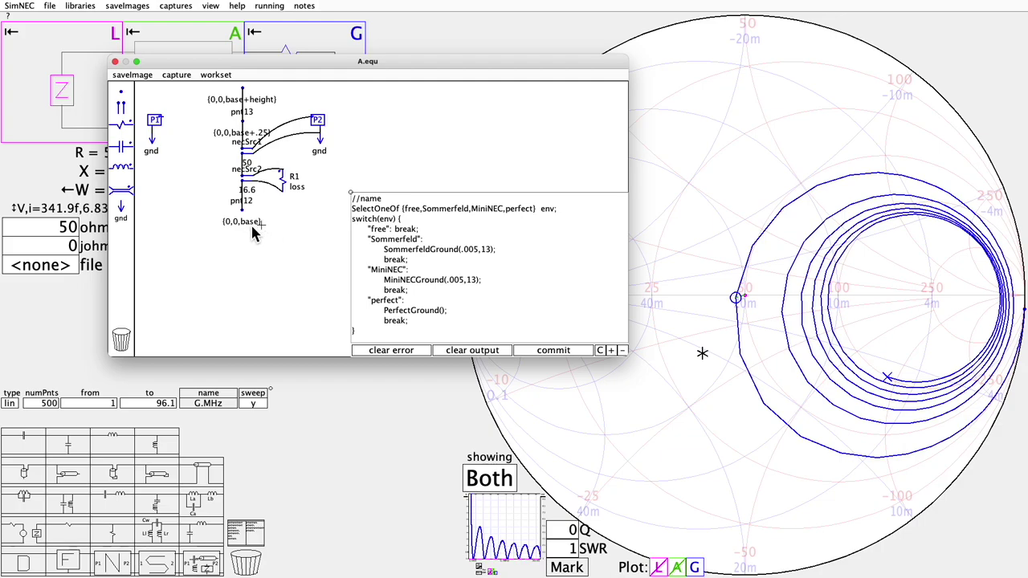
- Close A.equ, try env 'free', then set env to 'perfect' ground
left_click(115, 61)
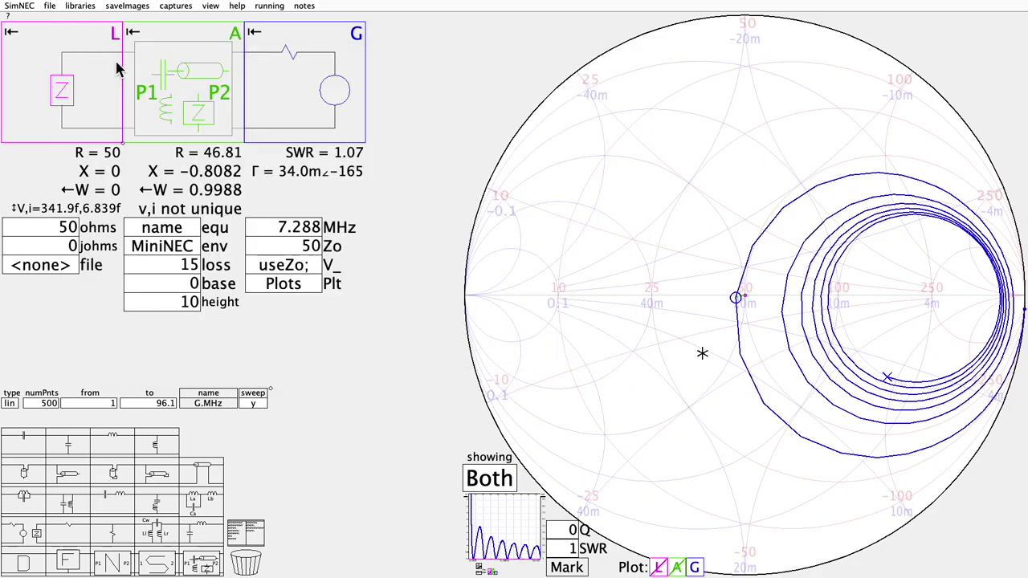
left_click(171, 248)
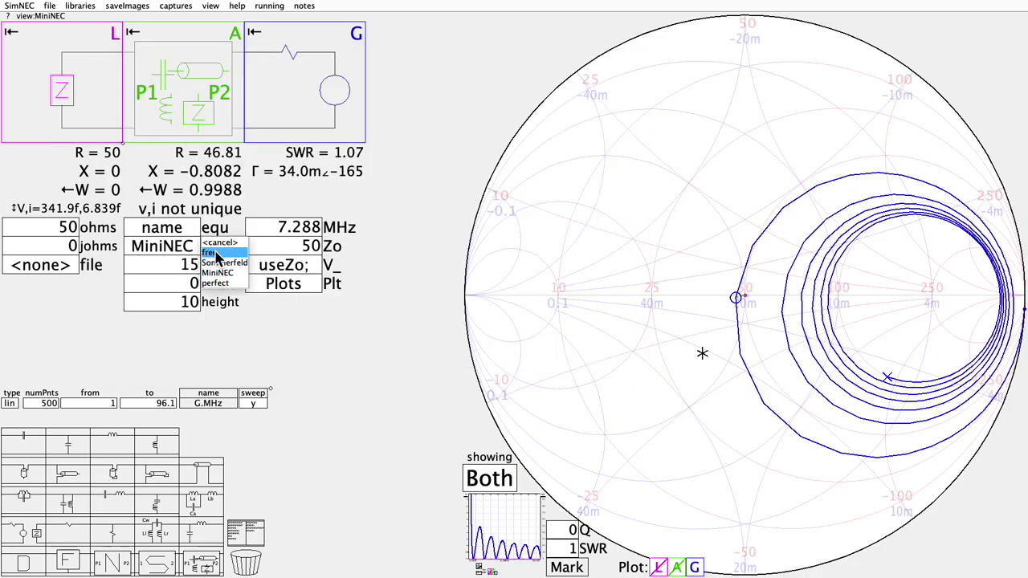
left_click(210, 252)
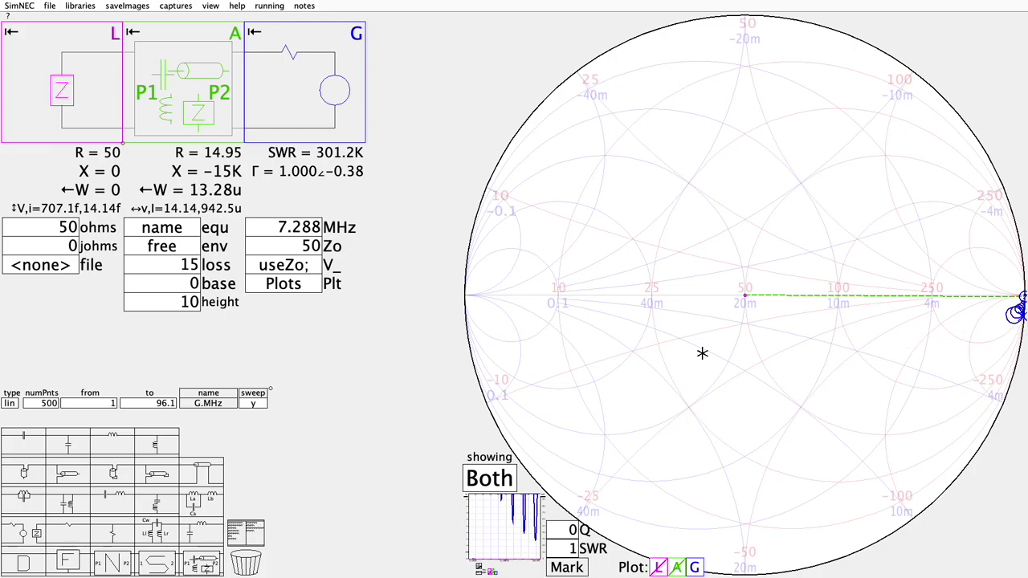
scroll(1021, 313, "up", 1)
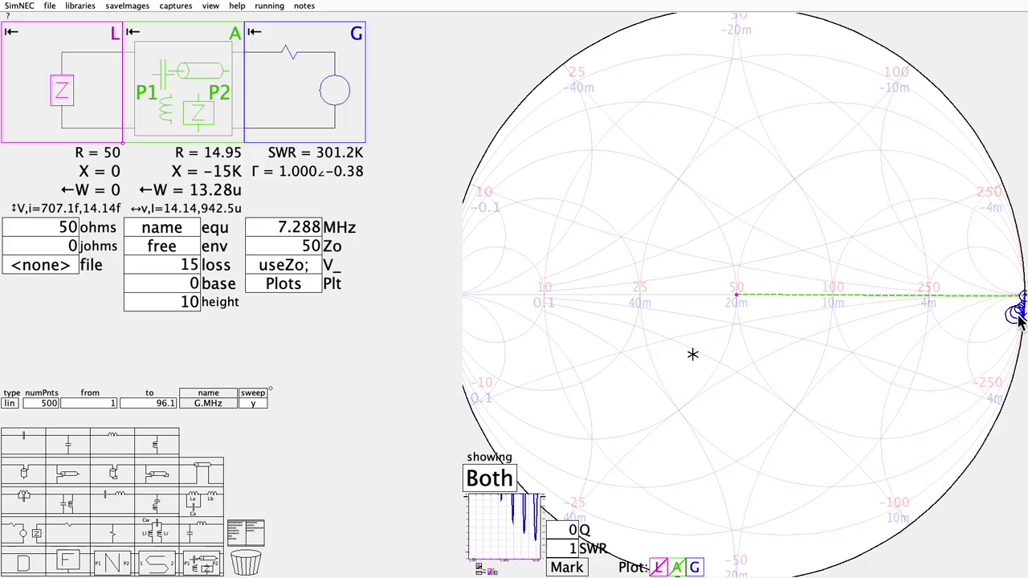
left_click(166, 246)
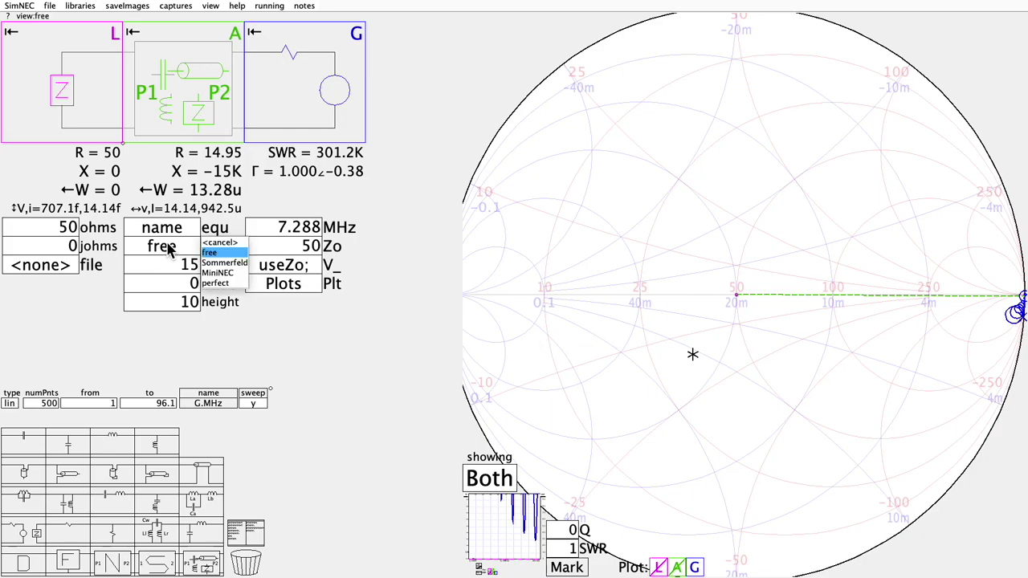
left_click(229, 290)
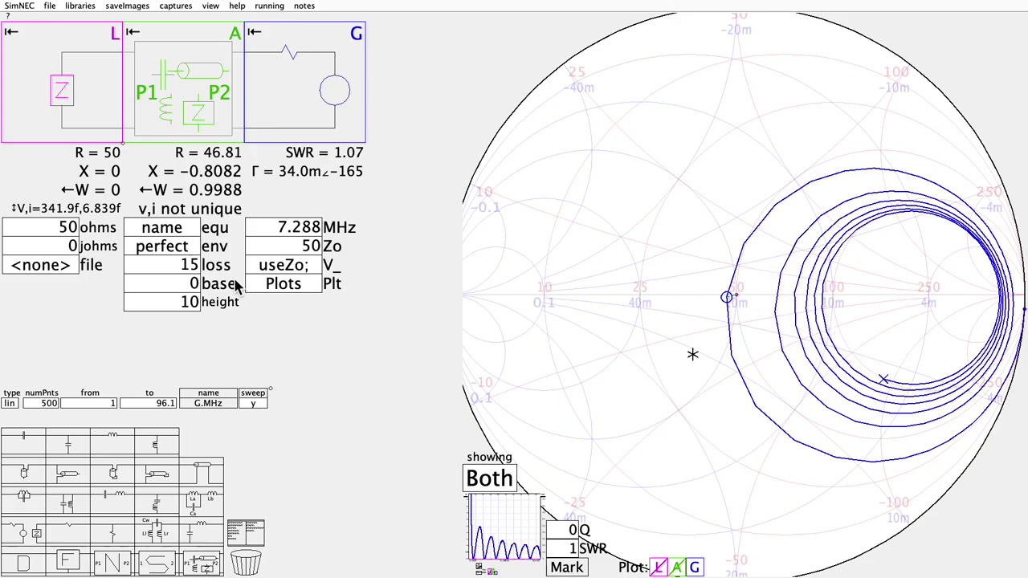
- Change the loss value to 20, then to 15
left_click(174, 272)
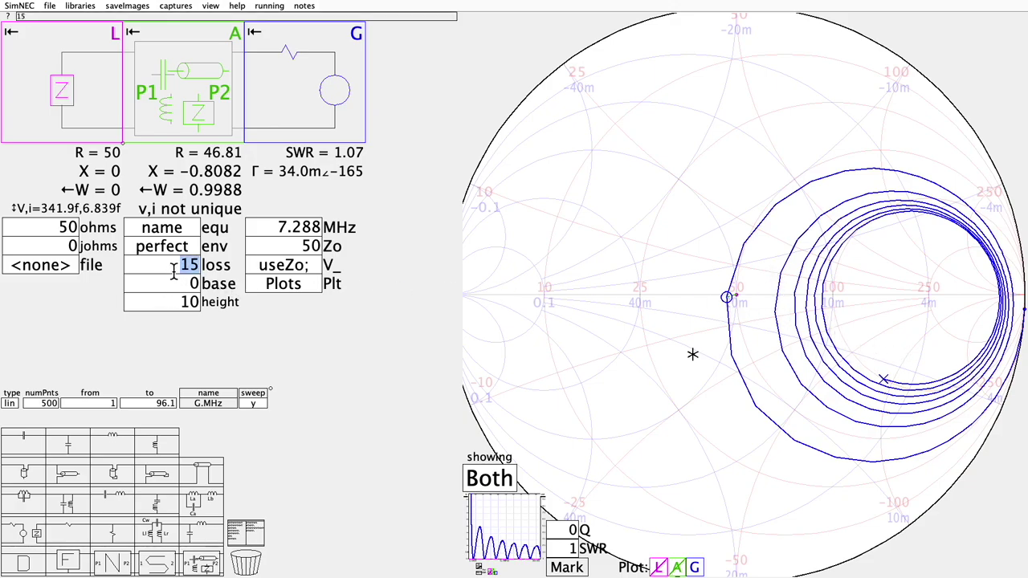
type("20")
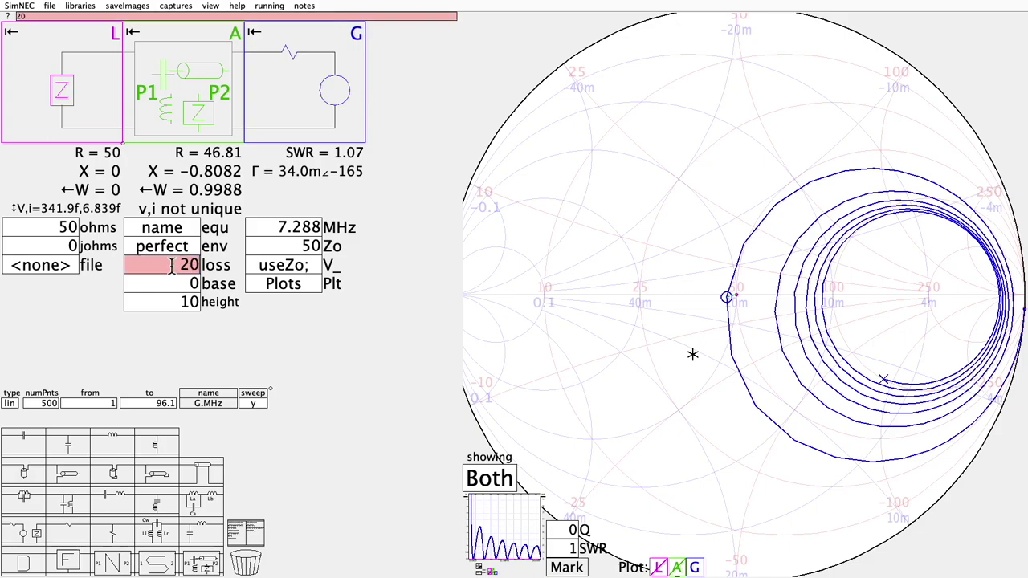
key("Return")
left_click(181, 272)
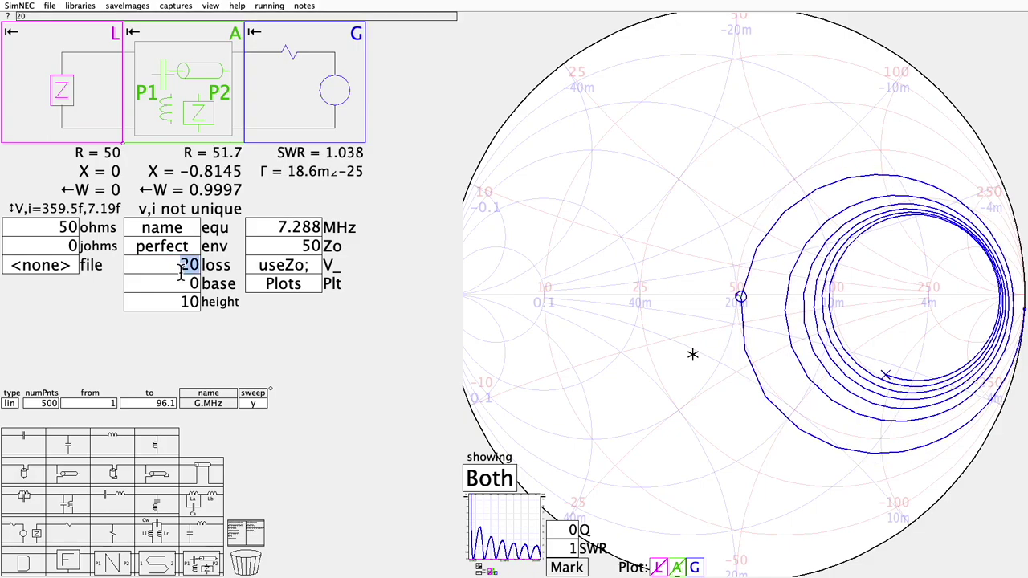
type("15")
key("Return")
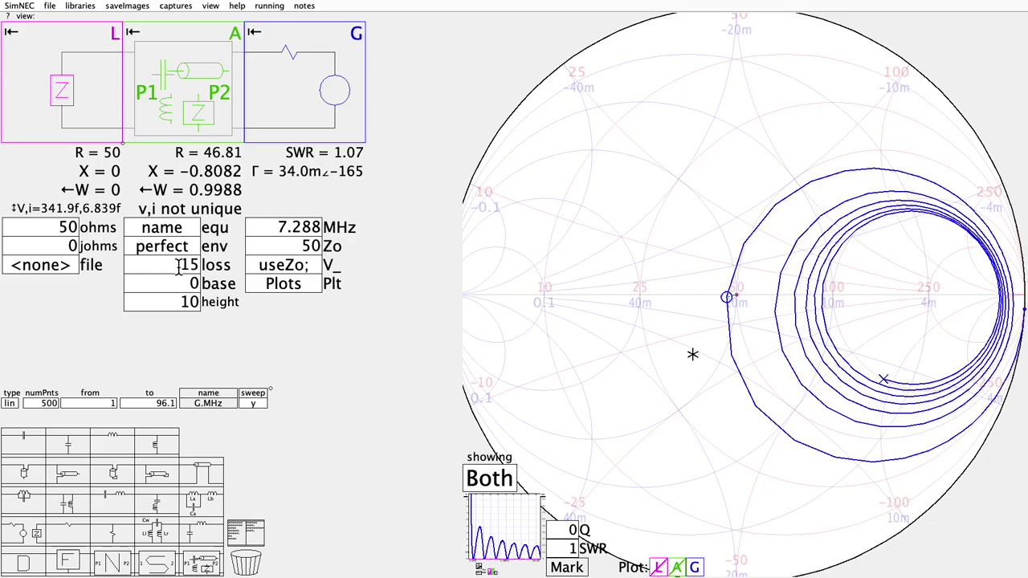
- Switch the ground environment to MiniNEC, then to Sommerfeld
scroll(181, 265, "down", 1)
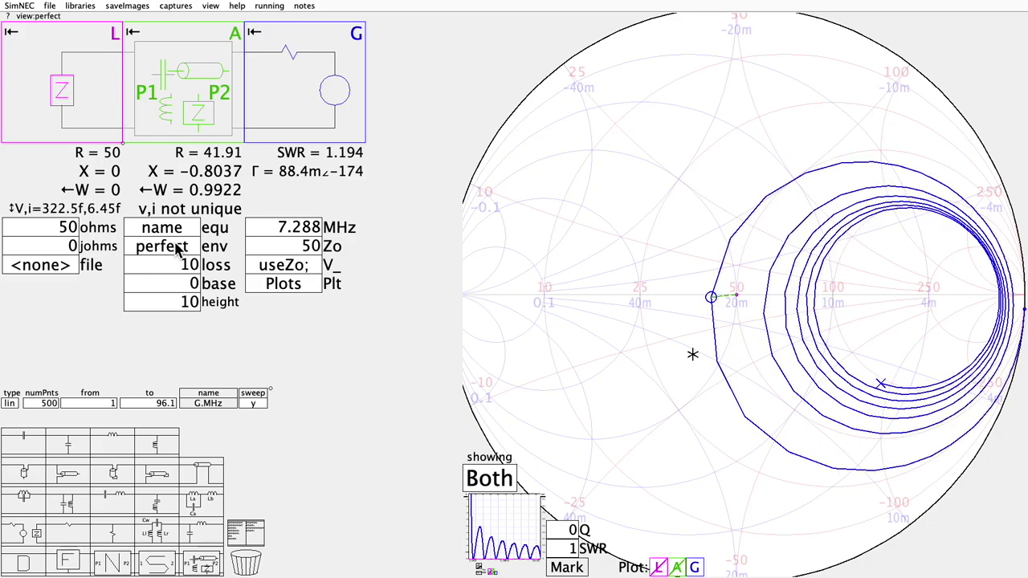
left_click(178, 249)
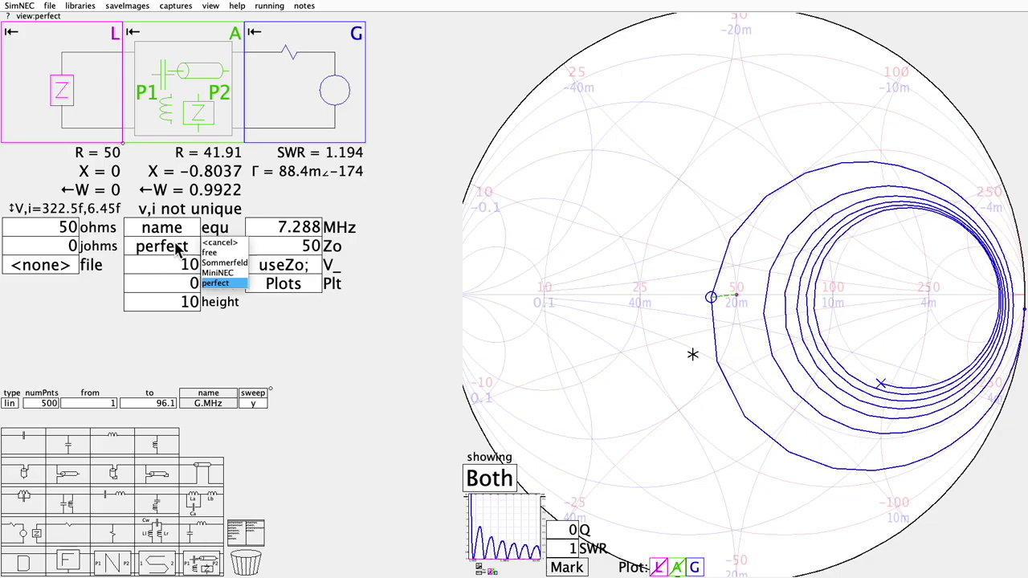
left_click(230, 274)
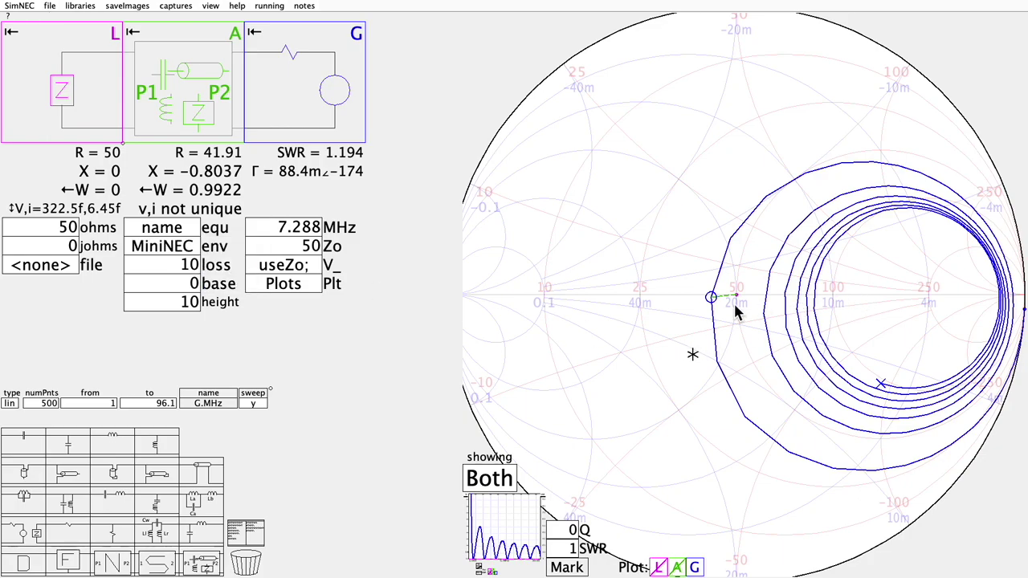
left_click(164, 252)
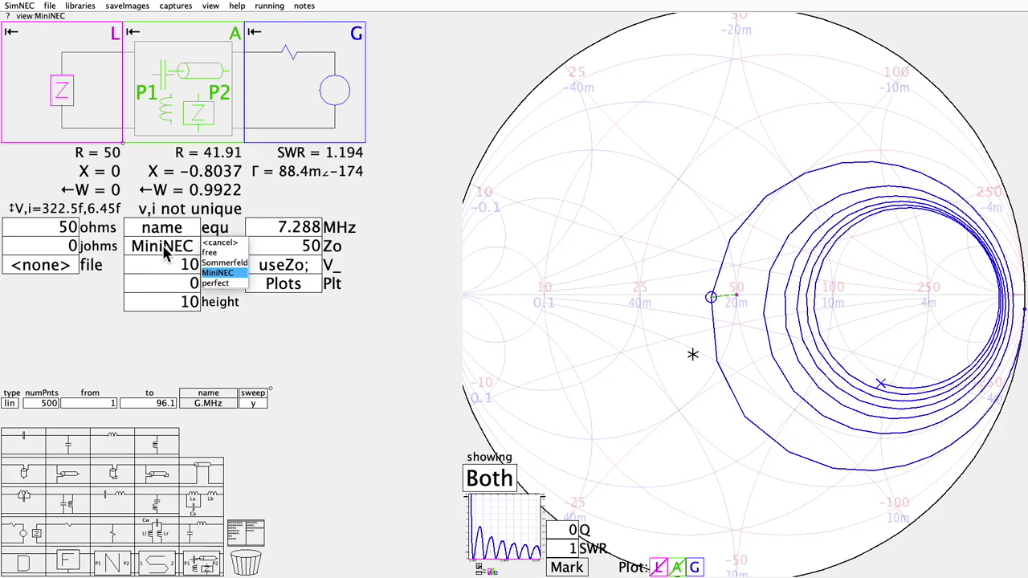
left_click(217, 264)
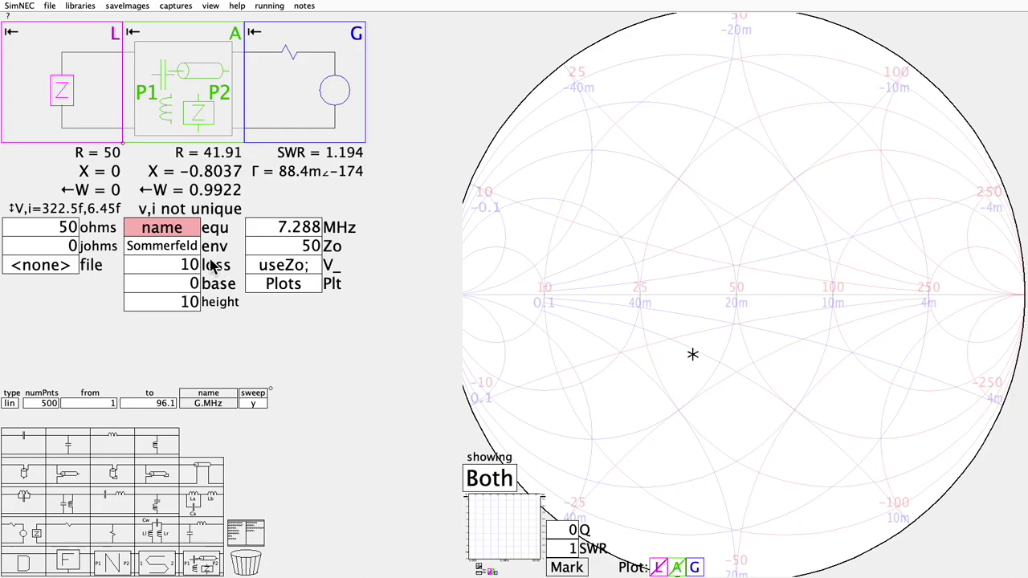
- Open the equation editor to view the Sommerfeld wire-touching-ground error
left_click(172, 231)
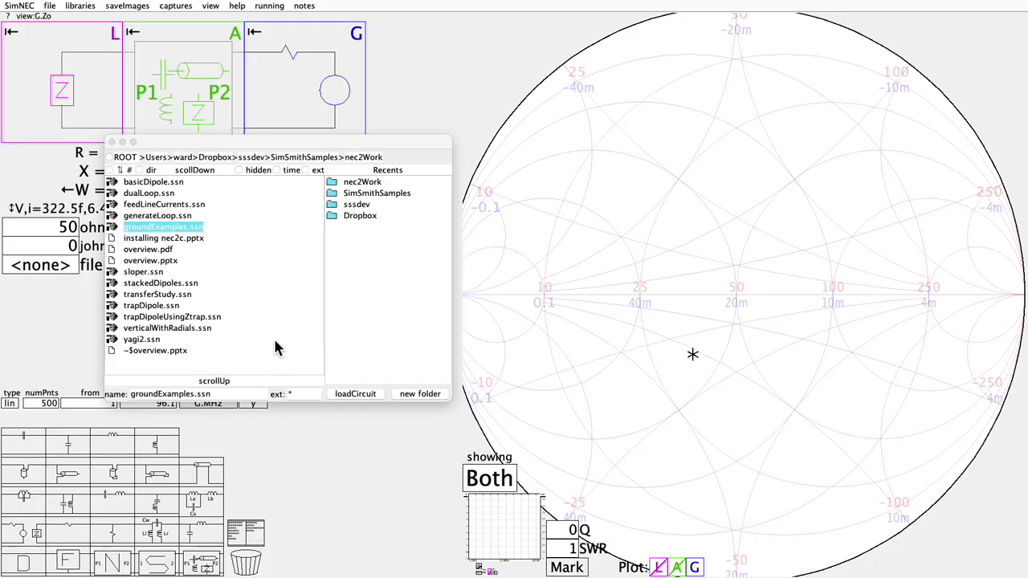
- Load groundExamples.ssn and rotate its 3D radiation pattern in the NEC2 Display
double_click(163, 228)
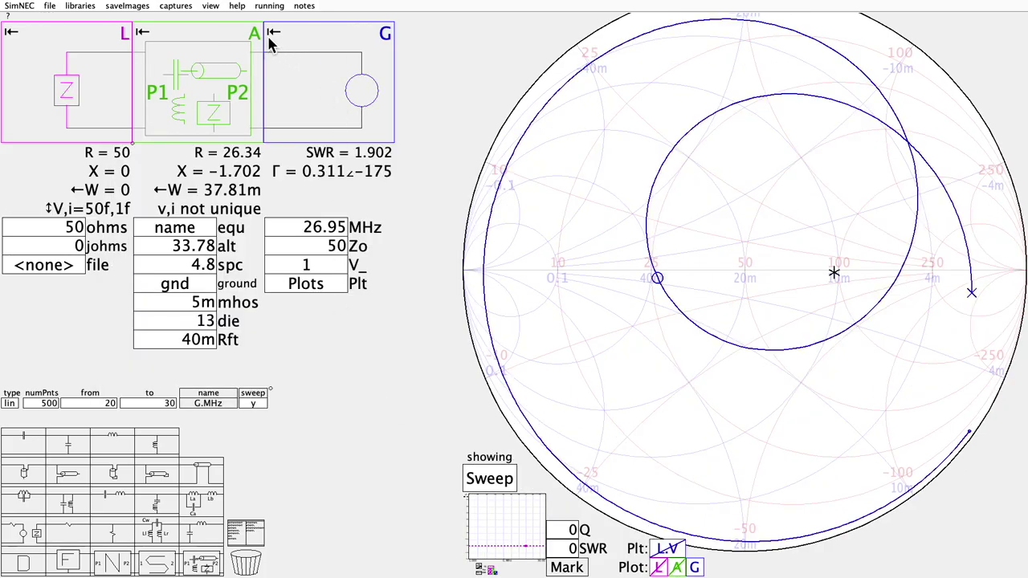
left_click(211, 8)
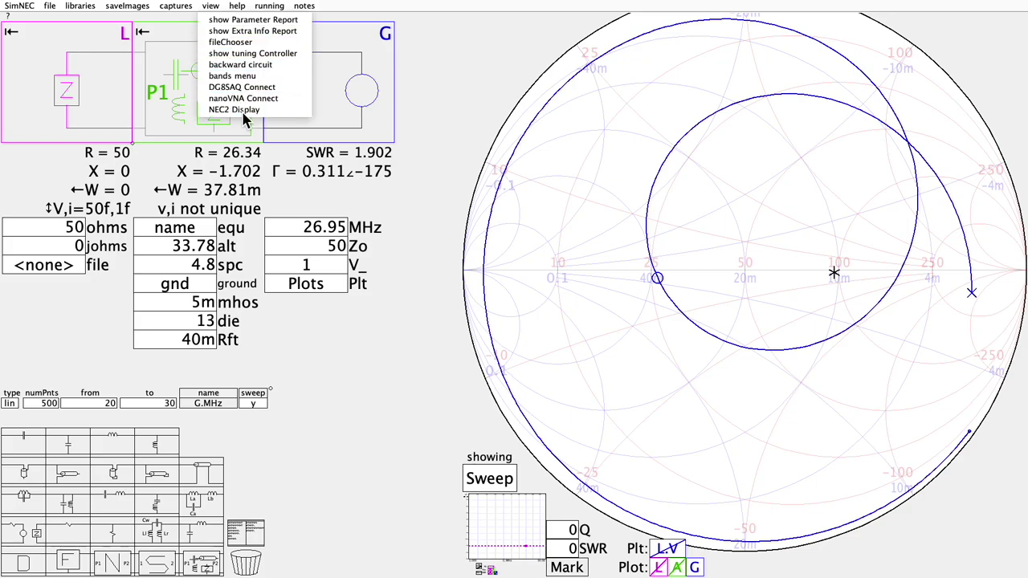
left_click(240, 110)
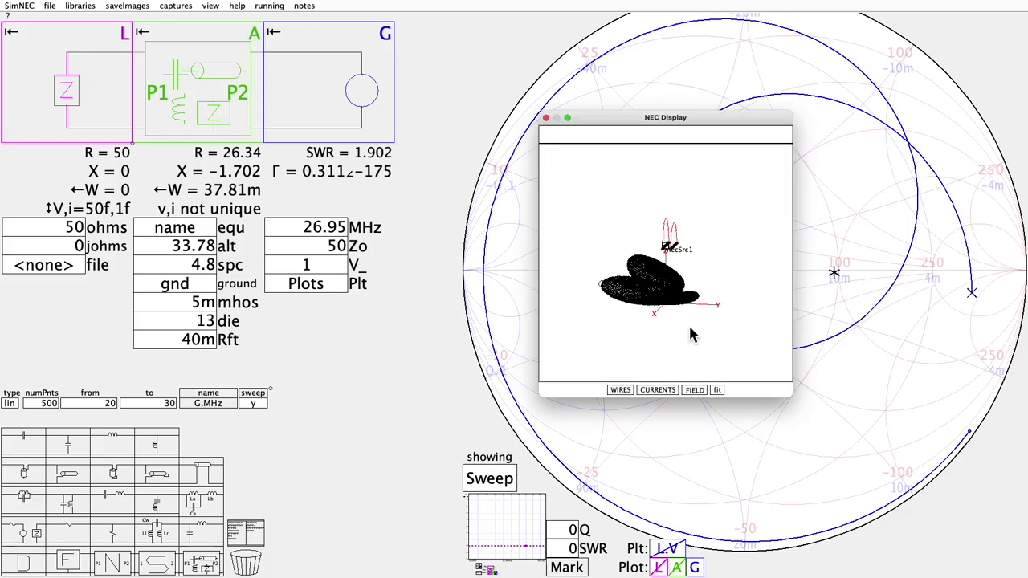
left_click_drag(670, 294, 643, 292)
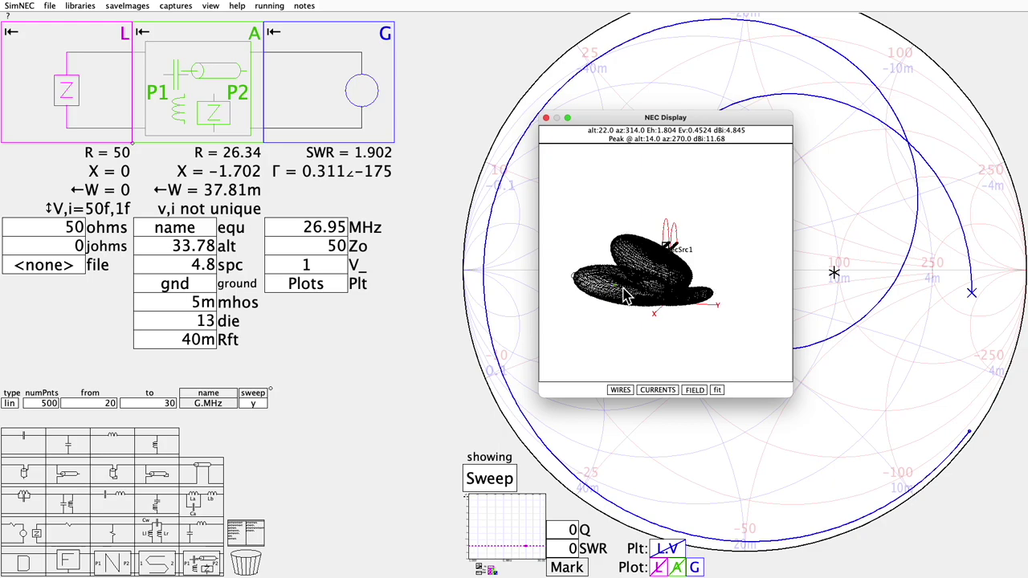
left_click(697, 392)
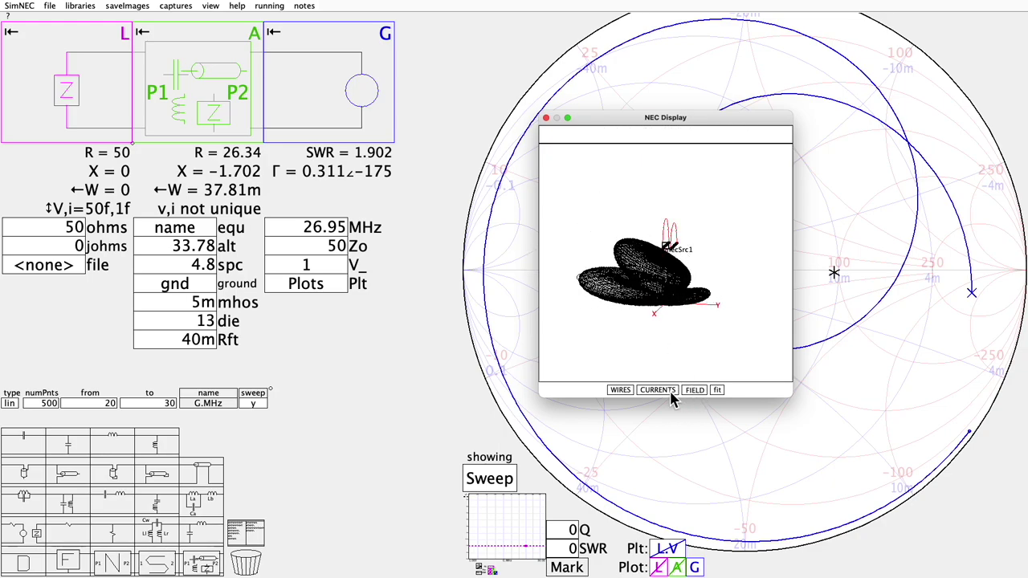
- Resize the antenna current drawing, then rotate and zoom the 3D view
left_click(627, 393)
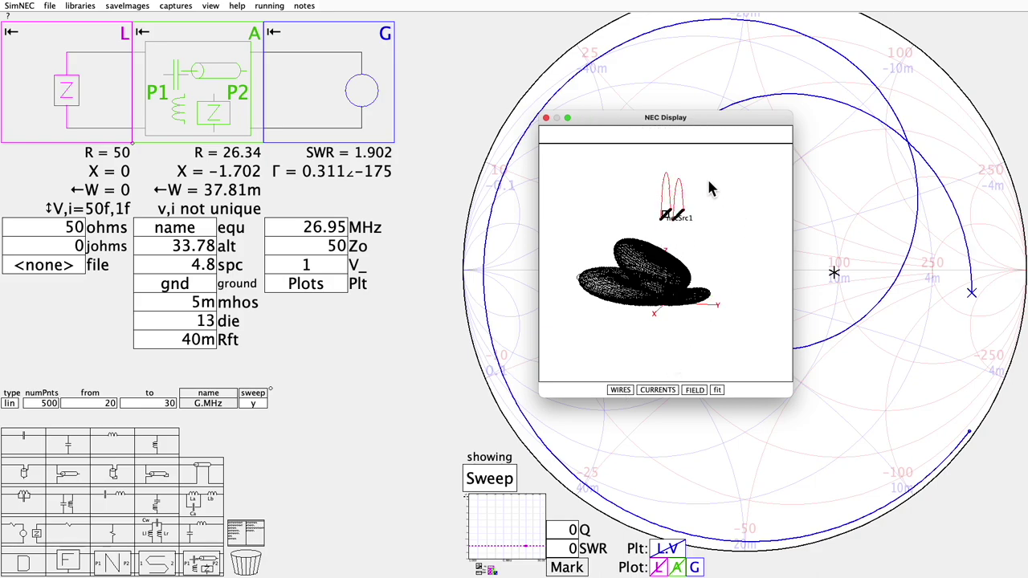
left_click(663, 394)
left_click_drag(769, 267, 751, 279)
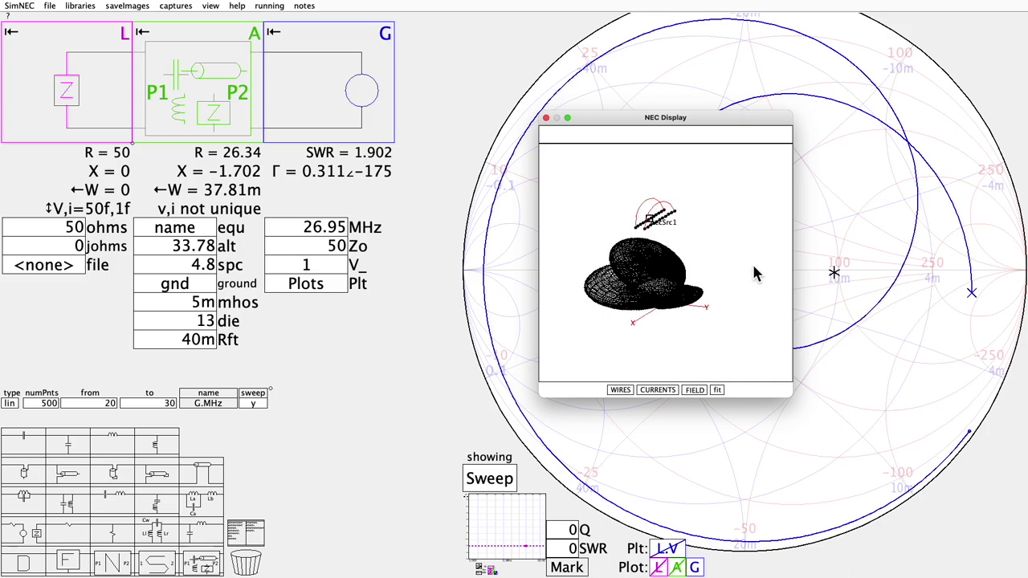
left_click_drag(752, 279, 752, 238)
scroll(654, 291, "up", 3)
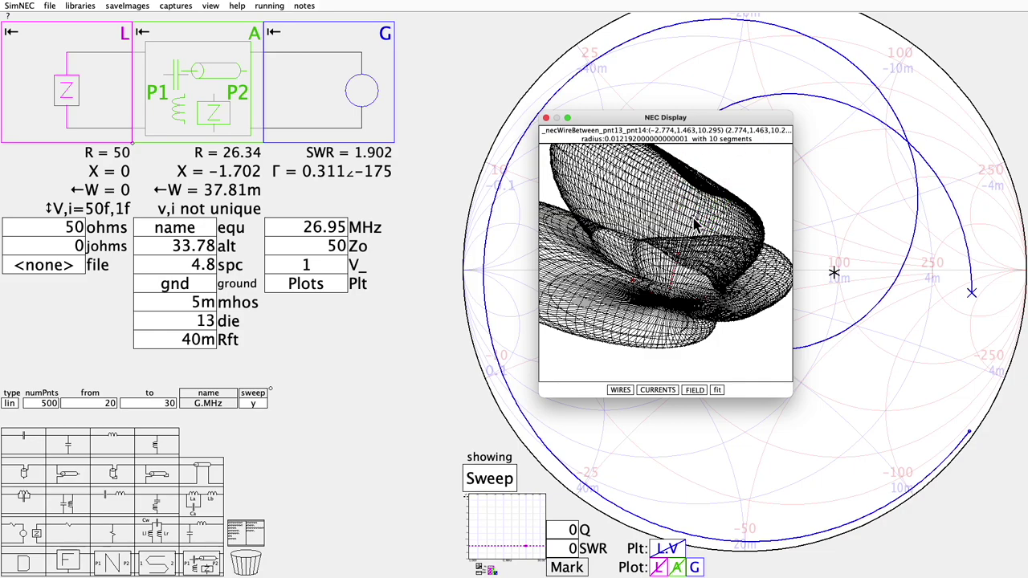
- Fit and tilt the view, then turn off the radiation pattern, leaving wires and currents
left_click(717, 390)
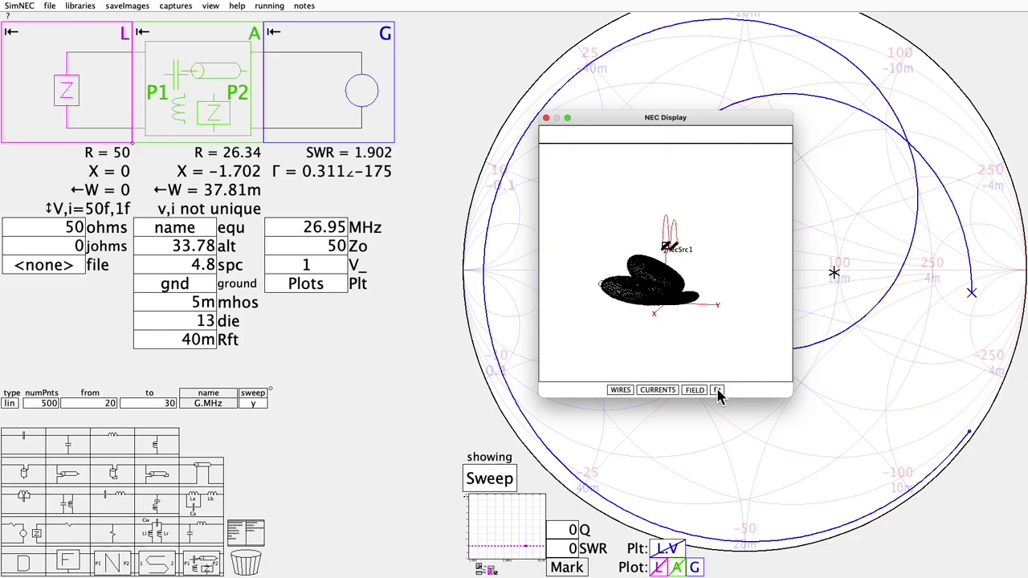
mouse_move(699, 335)
left_mouse_down()
mouse_move(688, 348)
mouse_move(701, 347)
left_mouse_up()
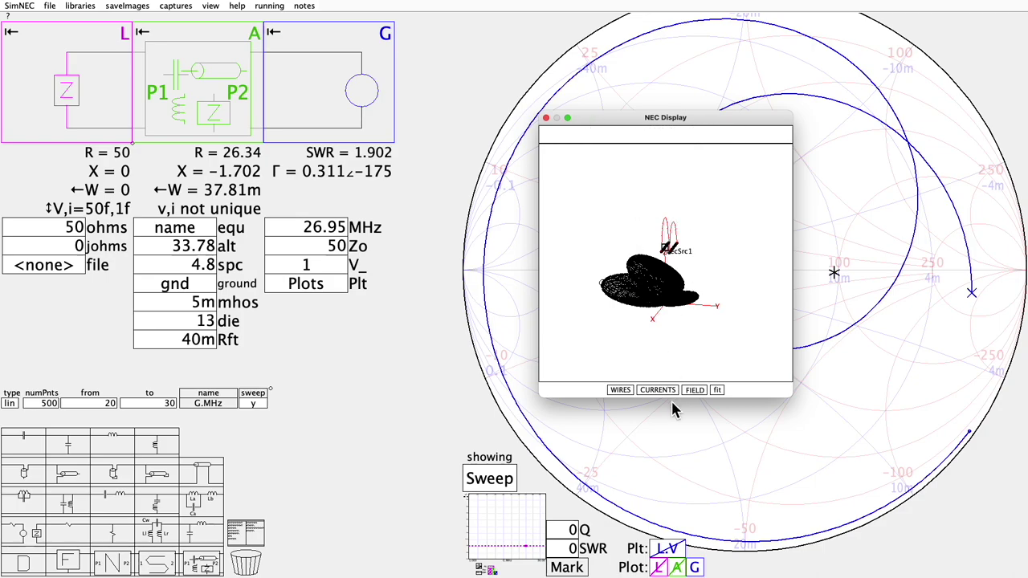
left_click(696, 391)
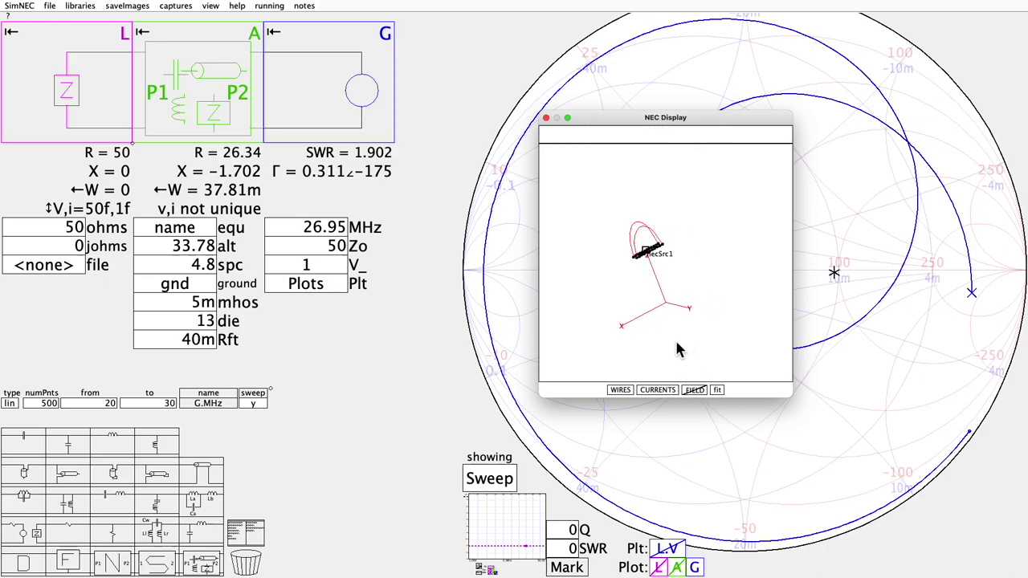
left_click_drag(677, 349, 684, 356)
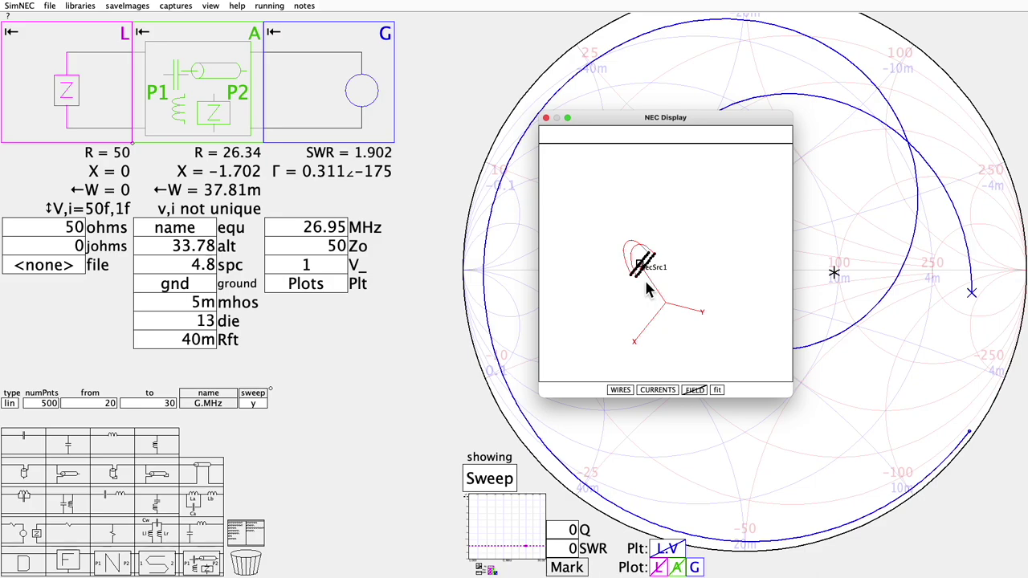
mouse_move(679, 274)
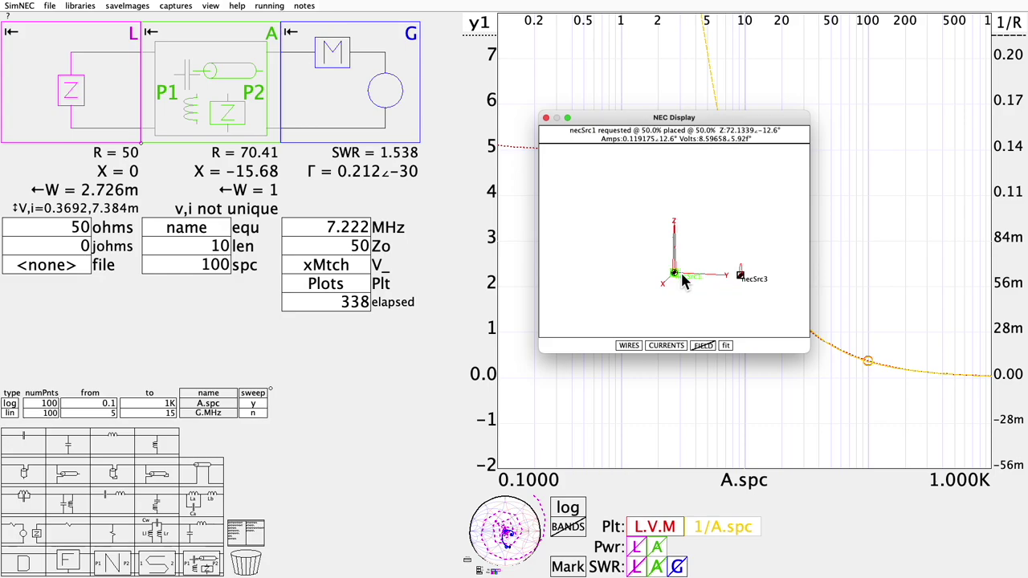
- Close the NEC Display to reveal the Smith chart of the A.spc log sweep
left_click(520, 514)
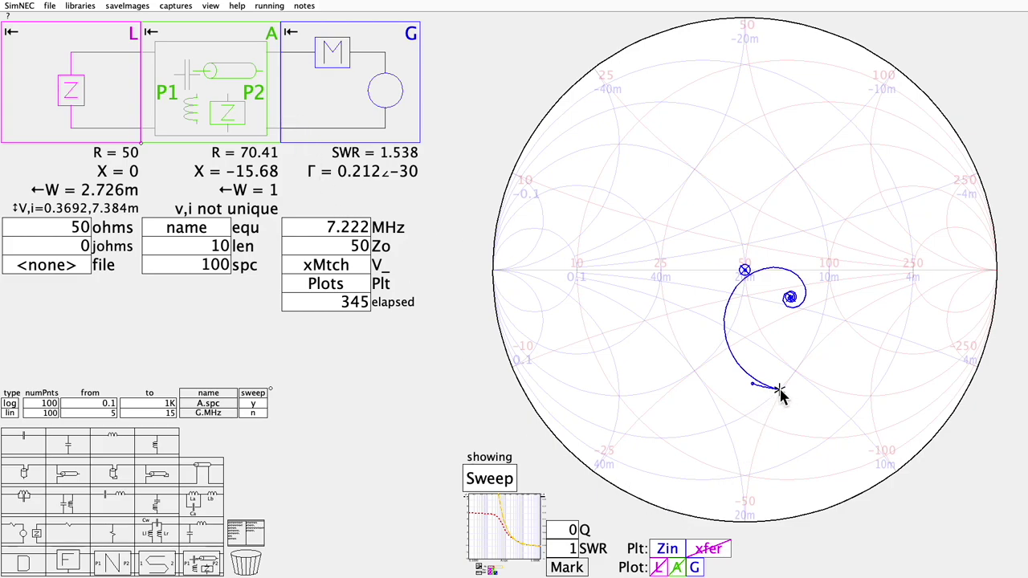
- Switch output to transfer and show load voltage versus dipole spacing in the main plot
left_click(334, 269)
left_click(715, 552)
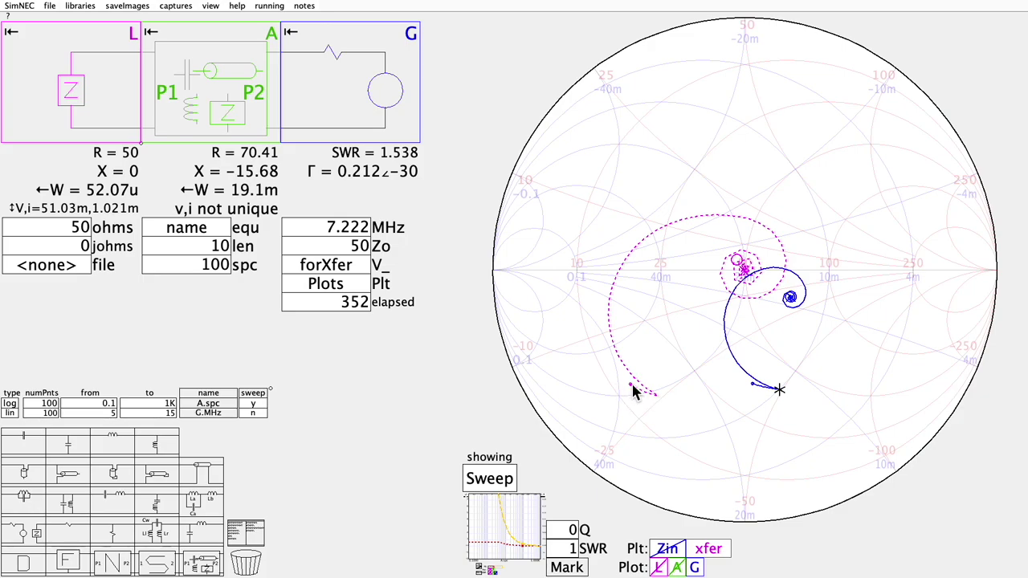
left_click(504, 557)
- Autoscale the sweep plot's y1 axis, then swap the Smith chart back into view
left_click(496, 377)
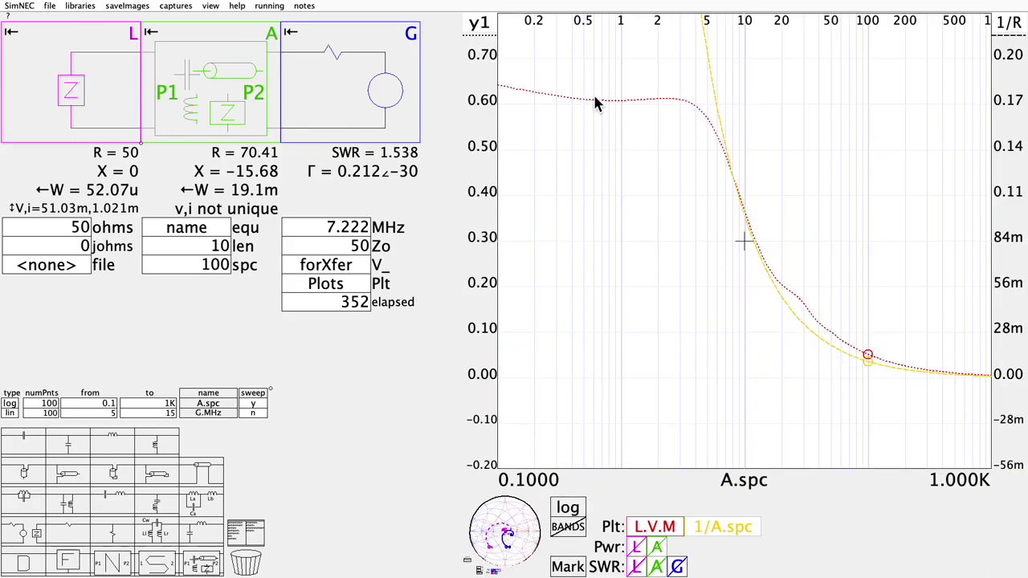
left_click(530, 518)
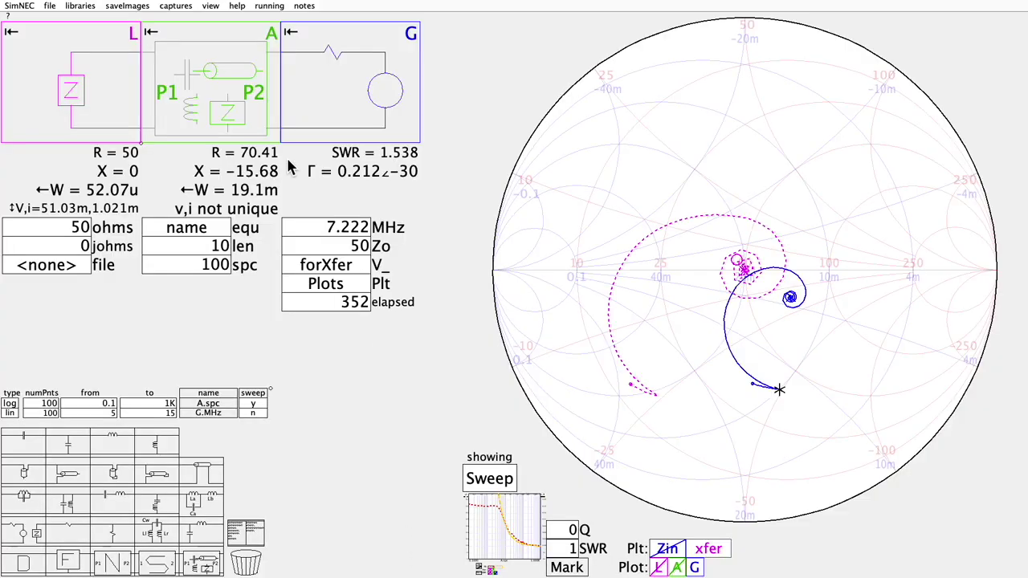
- Load the two-loop quad design and open its 3D NEC2 display
left_click(49, 5)
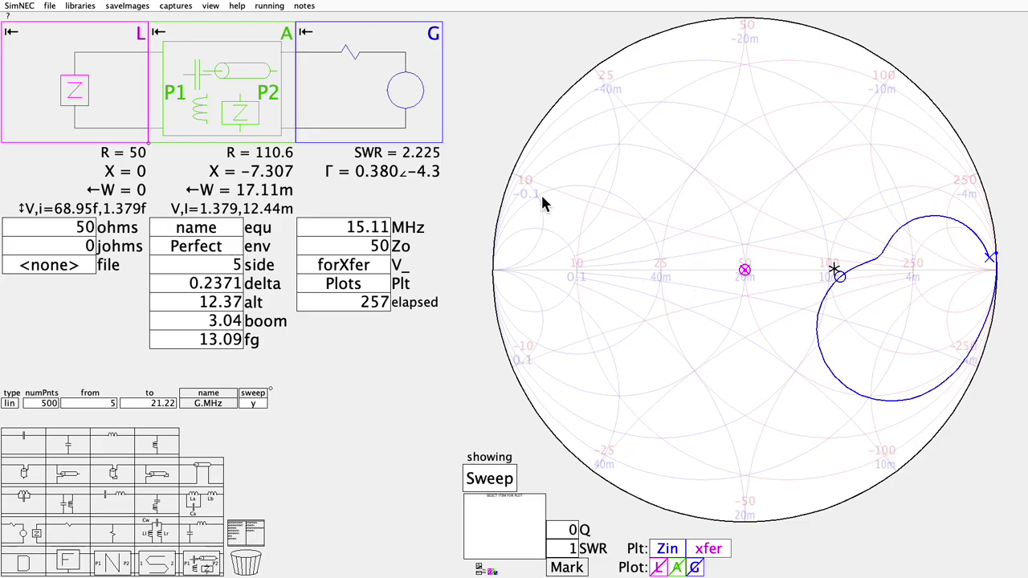
left_click(213, 7)
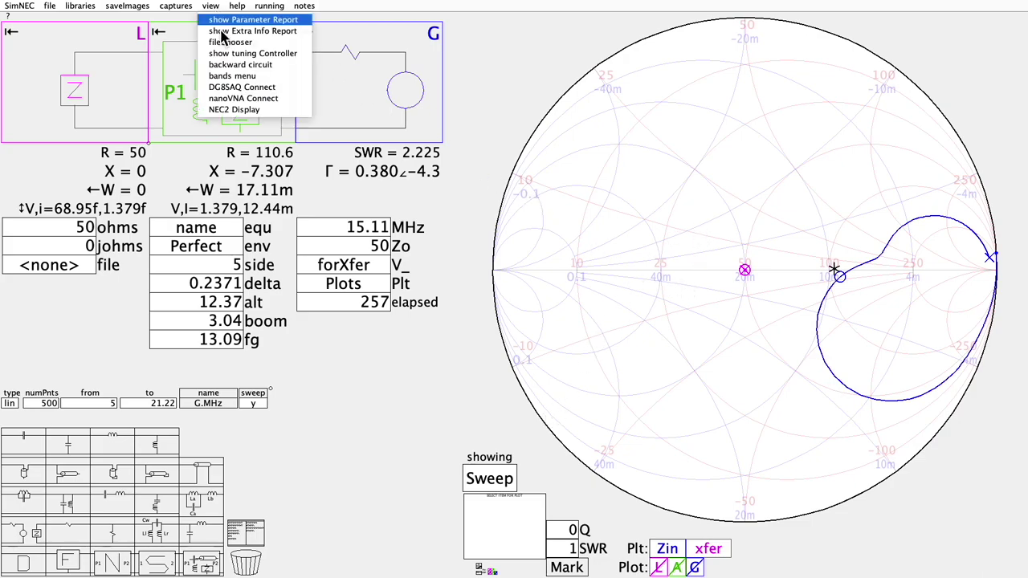
left_click(250, 112)
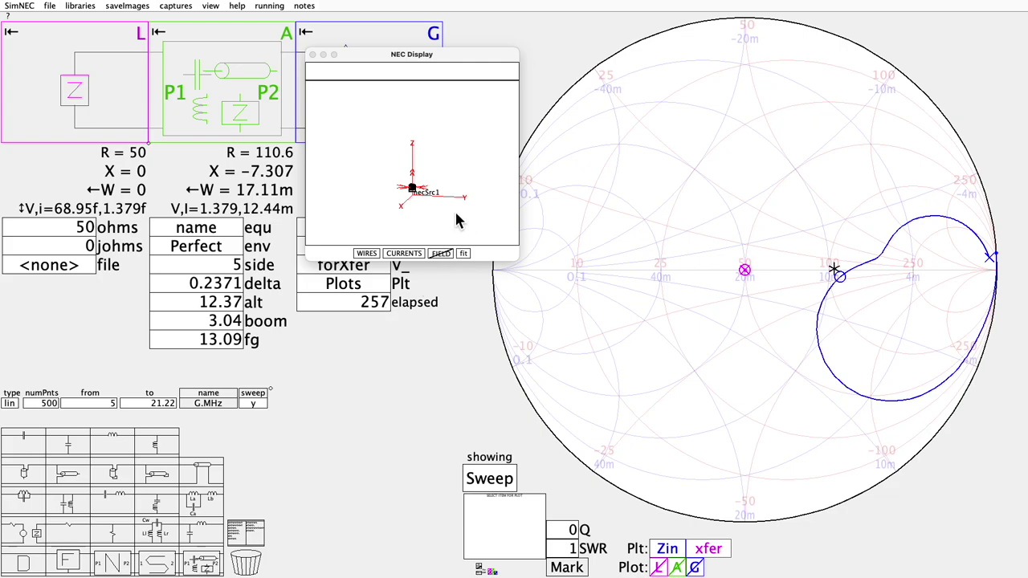
left_click(463, 254)
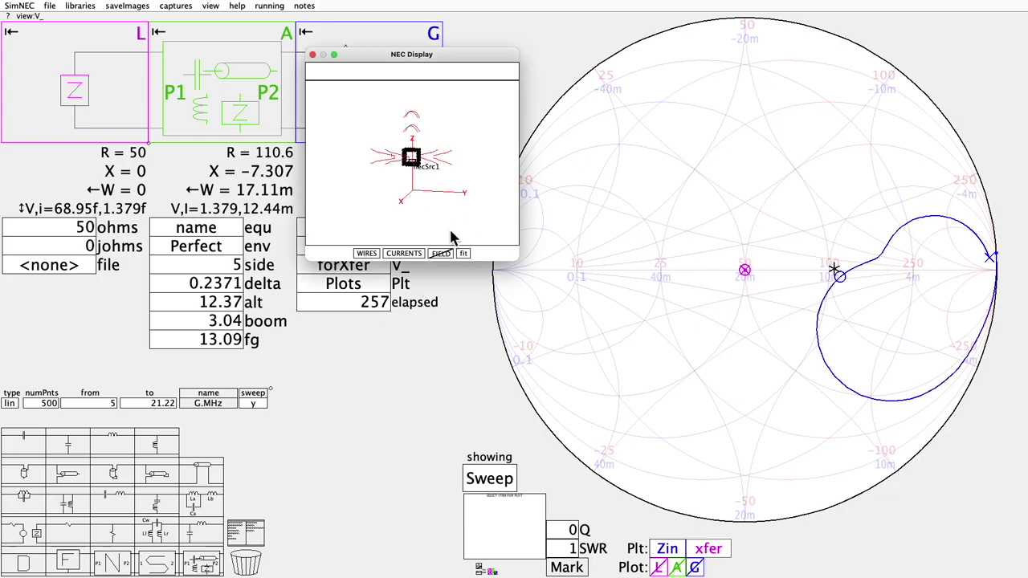
- Hide the field lines, turn the loops upright face-on, and show currents and pattern
left_click_drag(432, 182, 426, 193)
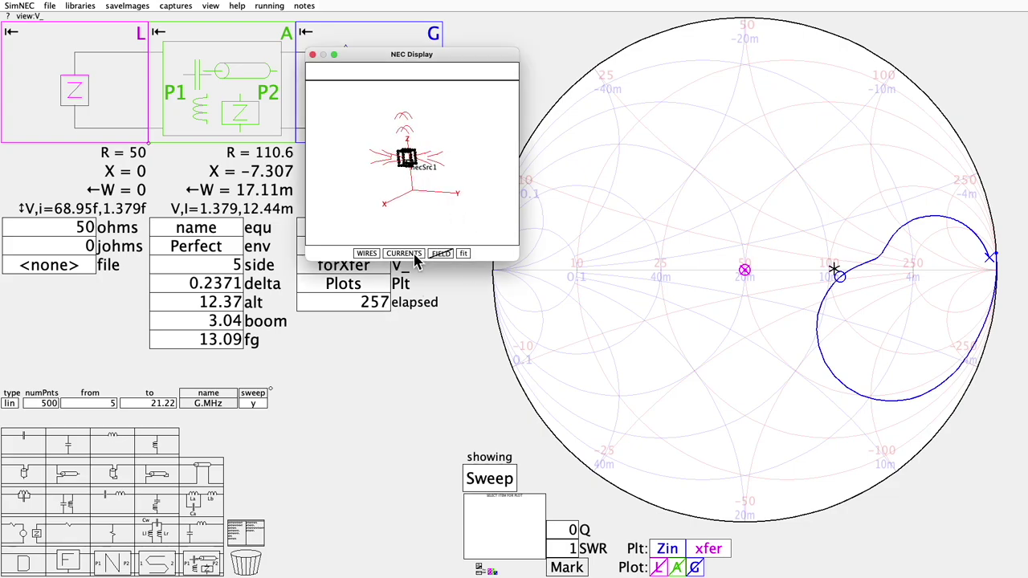
left_click(415, 254)
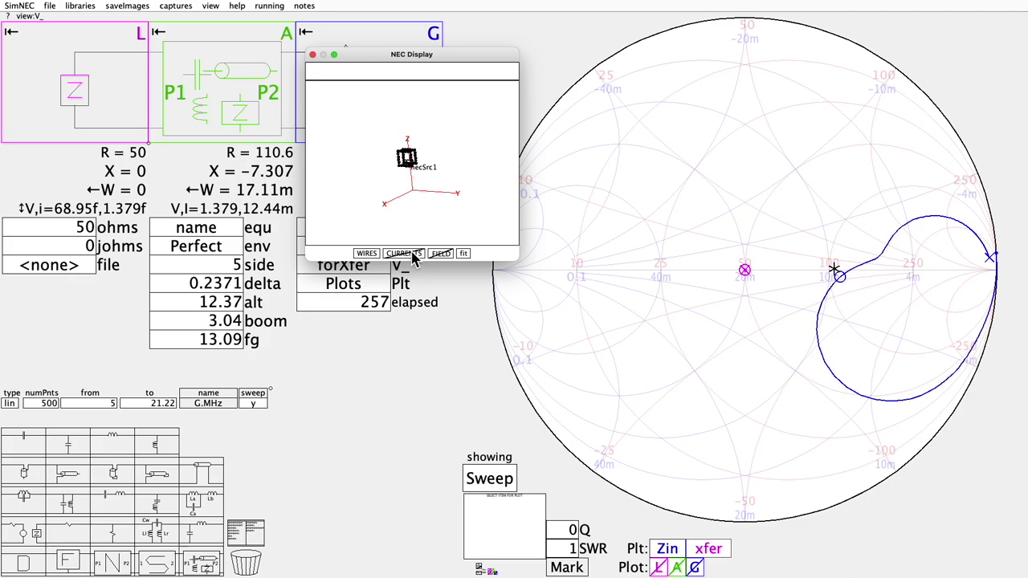
mouse_move(415, 184)
left_mouse_down()
mouse_move(393, 176)
mouse_move(410, 139)
left_mouse_up()
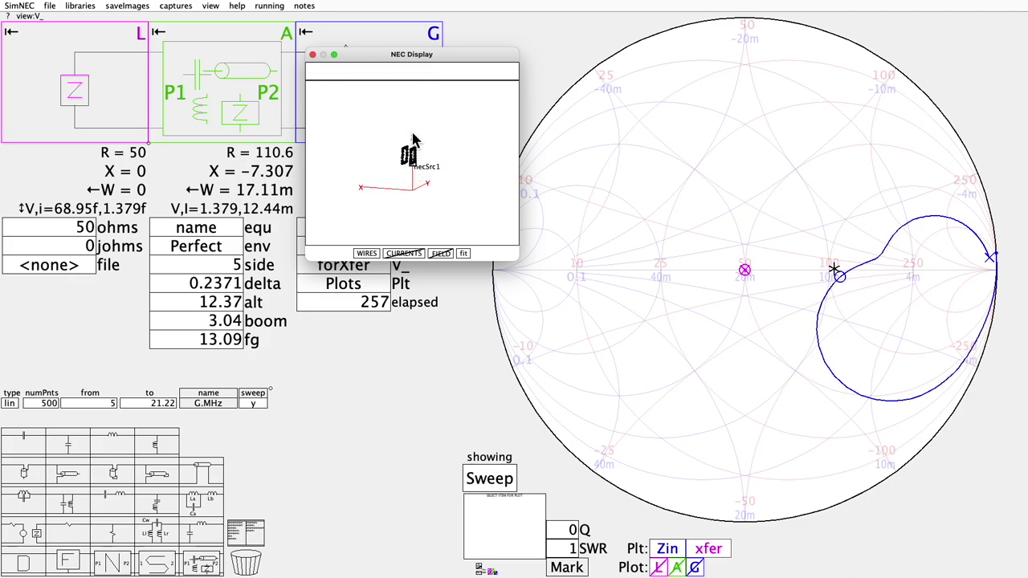
left_click_drag(410, 138, 362, 235)
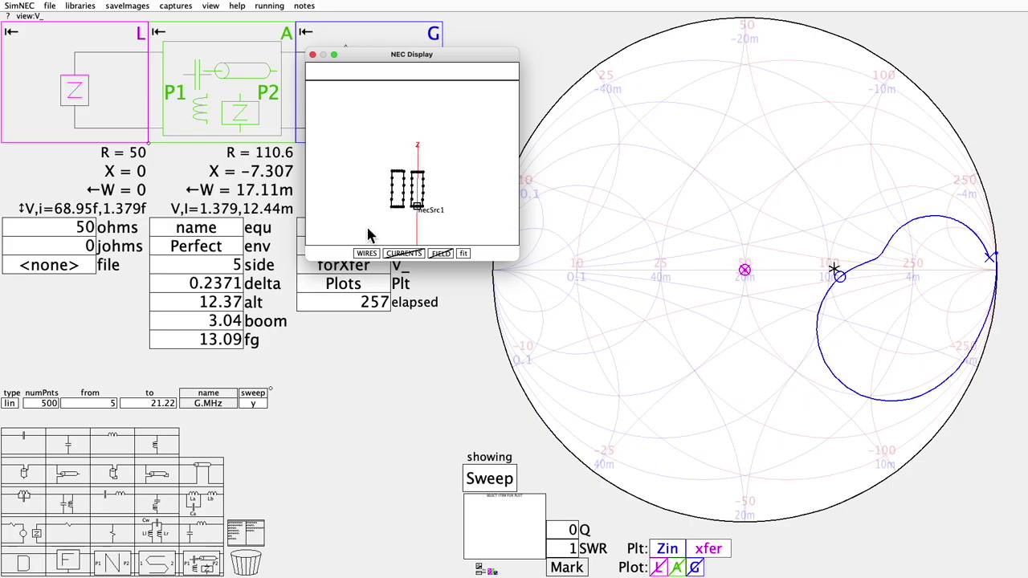
left_click(412, 254)
left_click(444, 254)
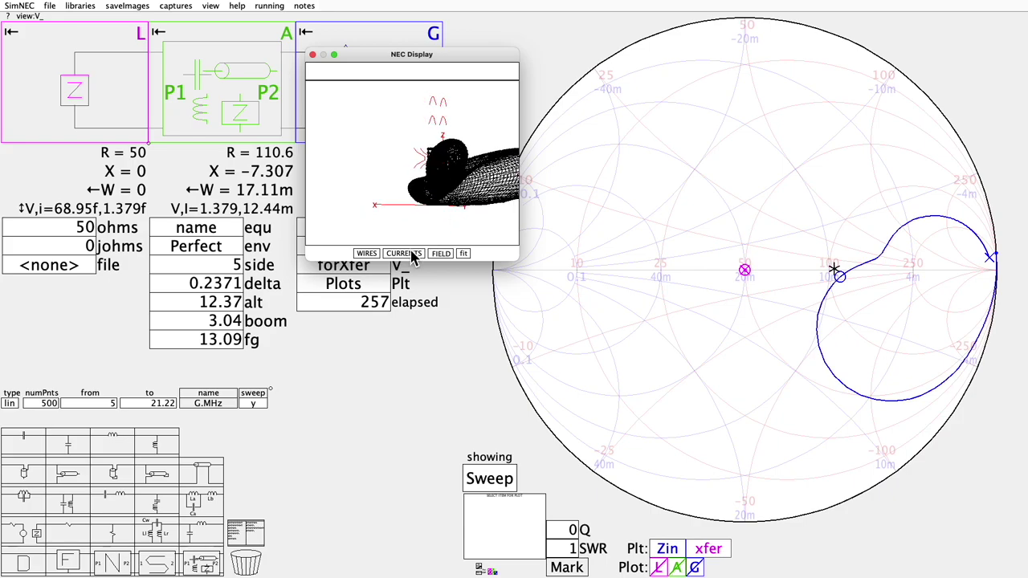
- Hide currents and wires, fit the pattern, turn it head-on, and read the 13.09 dBi peak
left_click(412, 254)
left_click(372, 254)
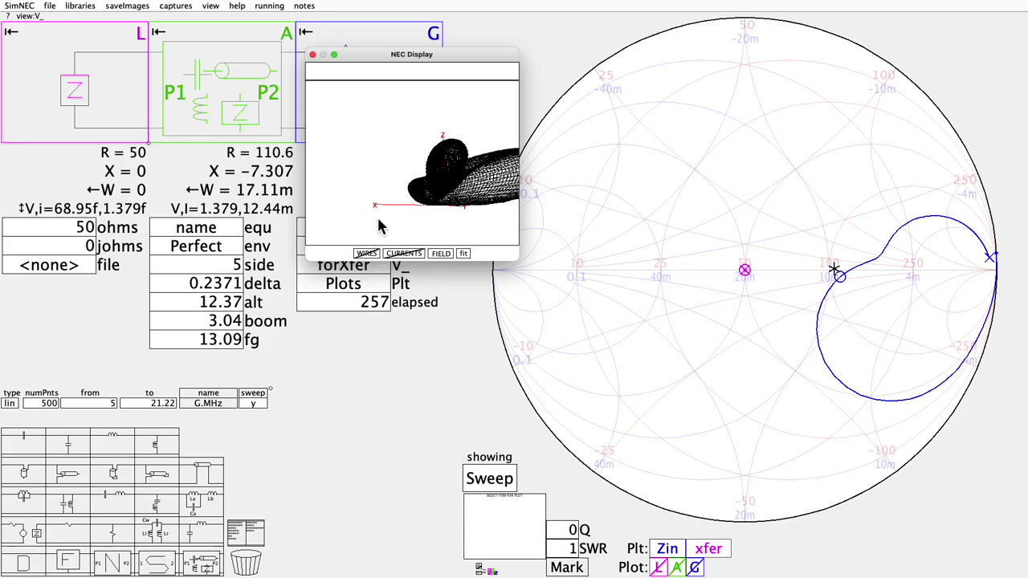
left_click(464, 254)
left_click_drag(439, 239, 396, 232)
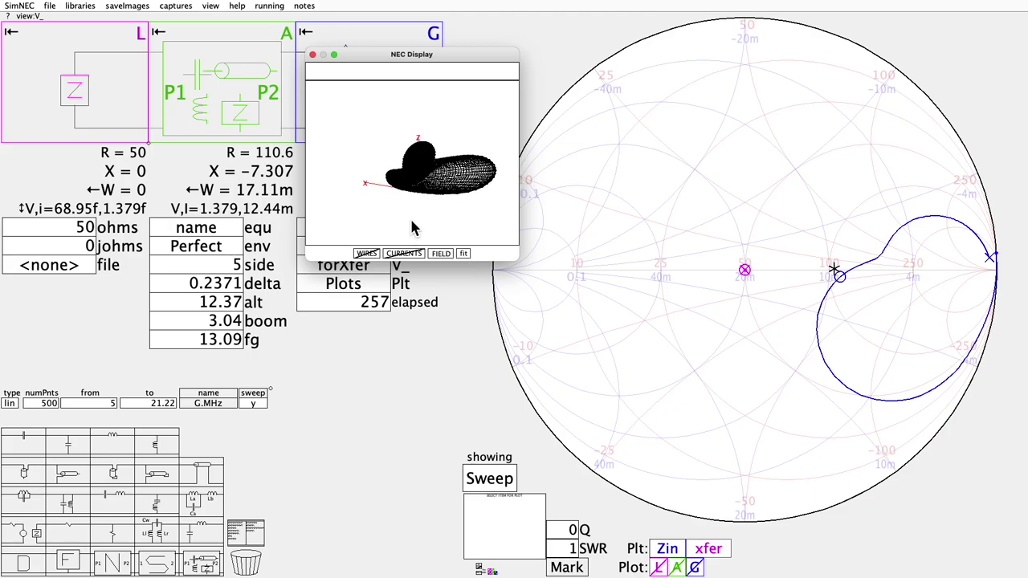
left_click_drag(396, 233, 456, 134)
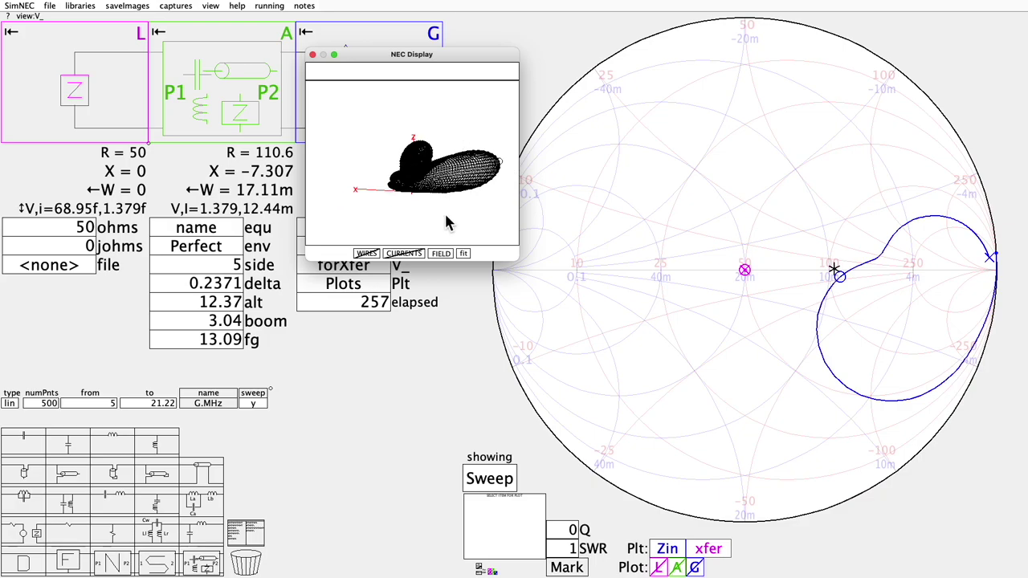
left_click_drag(445, 211, 447, 267)
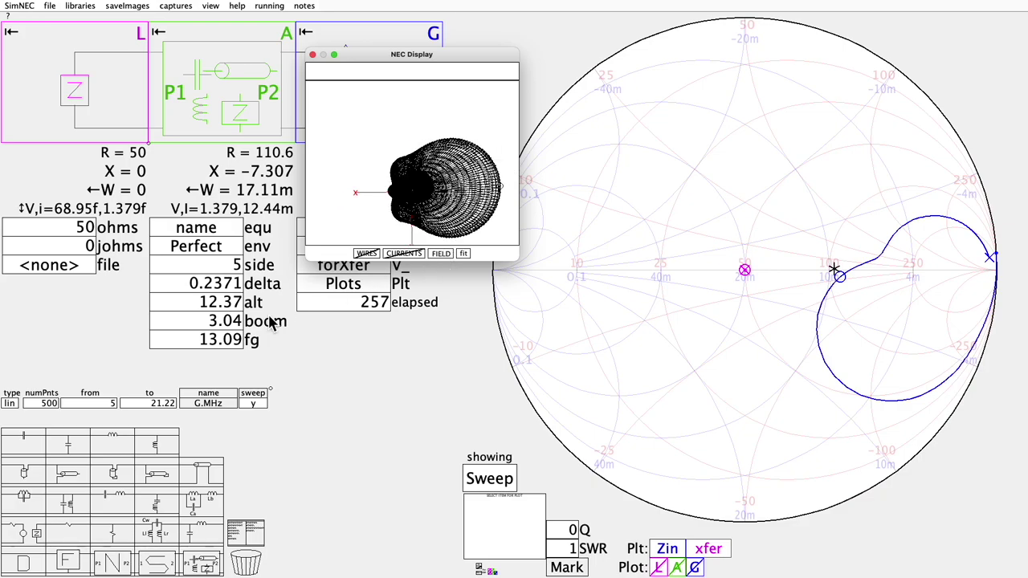
left_click(459, 199)
- Enter delta 0.2233, set sweep to n, and scroll delta to 0.2256
left_click(225, 289)
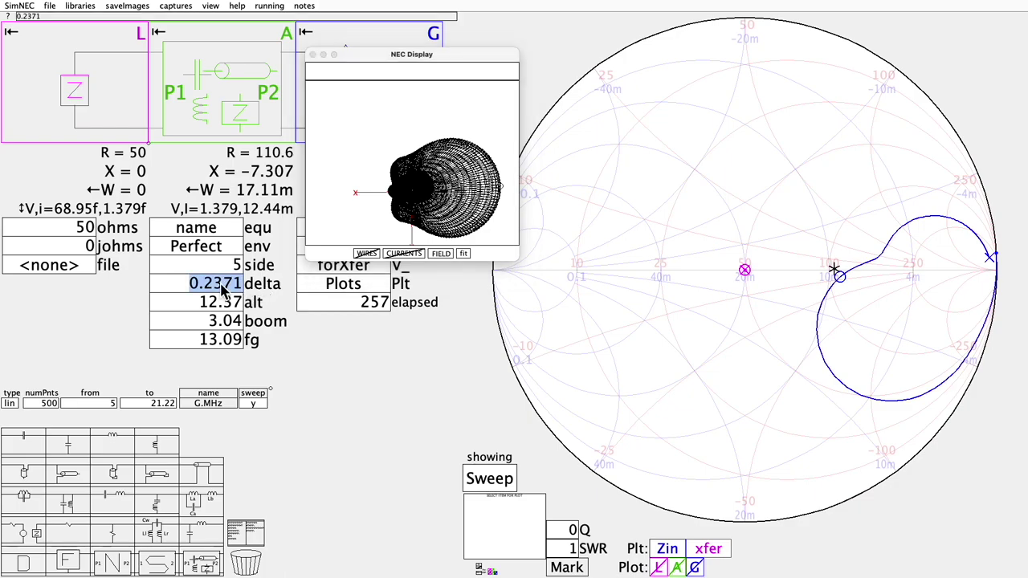
type("0.2233")
key("Return")
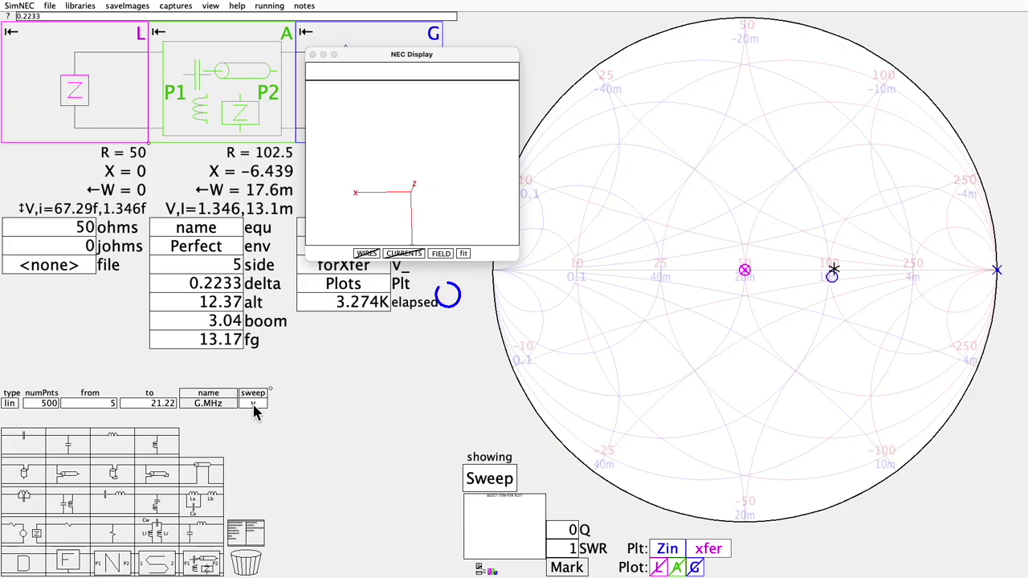
left_click(210, 283)
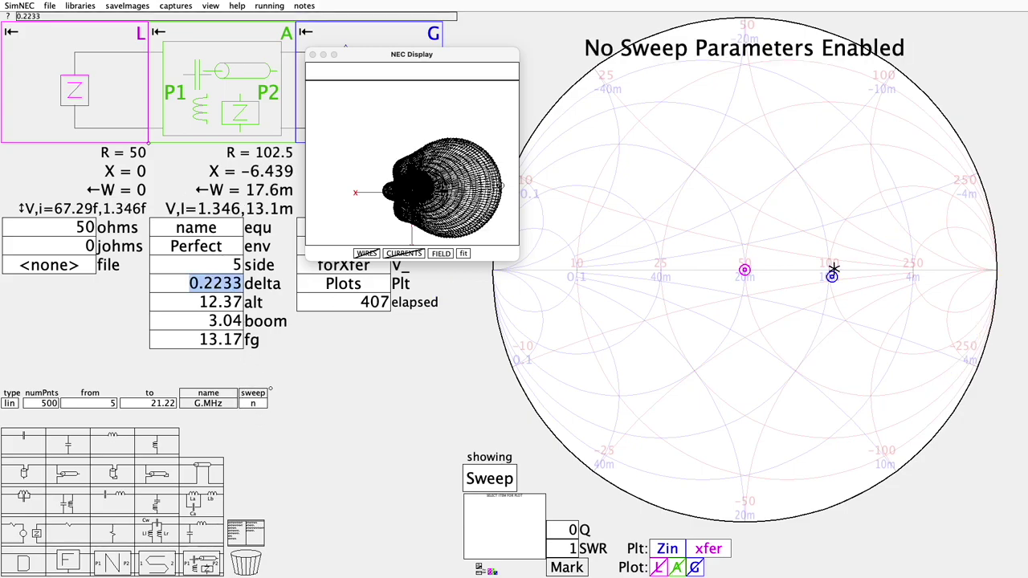
scroll(210, 282, "up", 5)
scroll(210, 283, "up", 3)
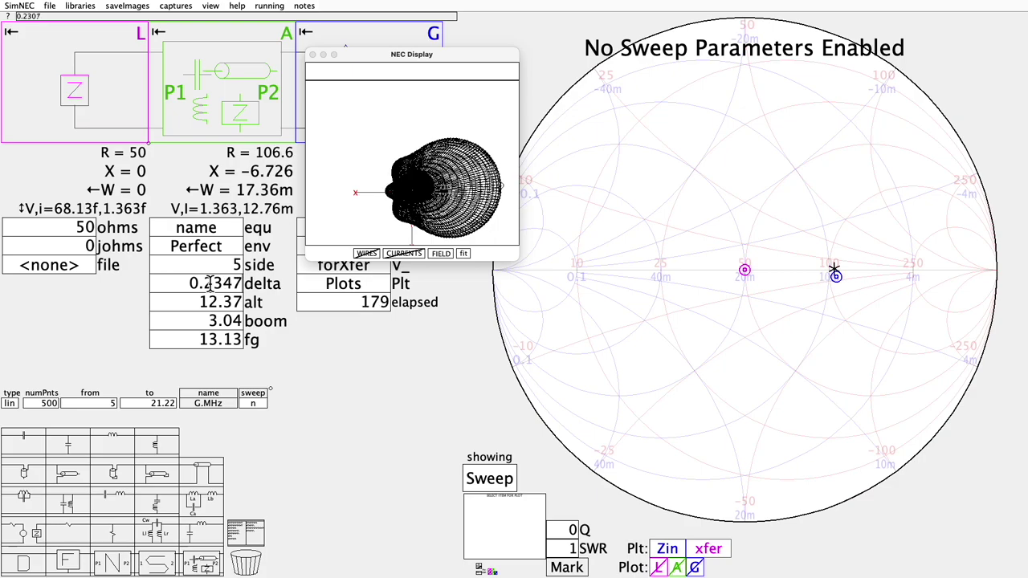
scroll(210, 283, "up", 2)
scroll(209, 283, "down", 2)
scroll(209, 283, "down", 5)
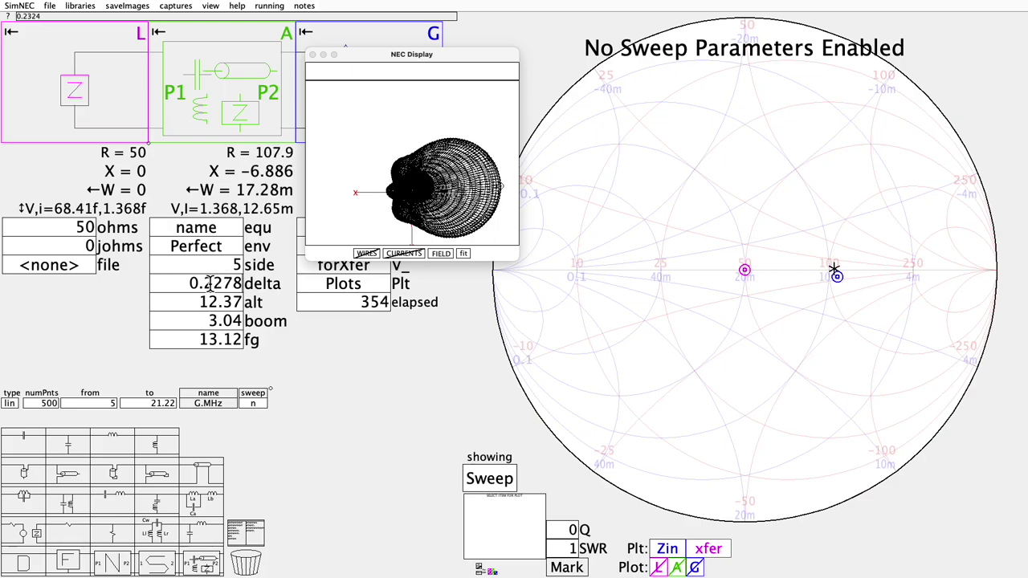
- Scroll the boom value up and down, leaving it at 3.04
left_click(211, 321)
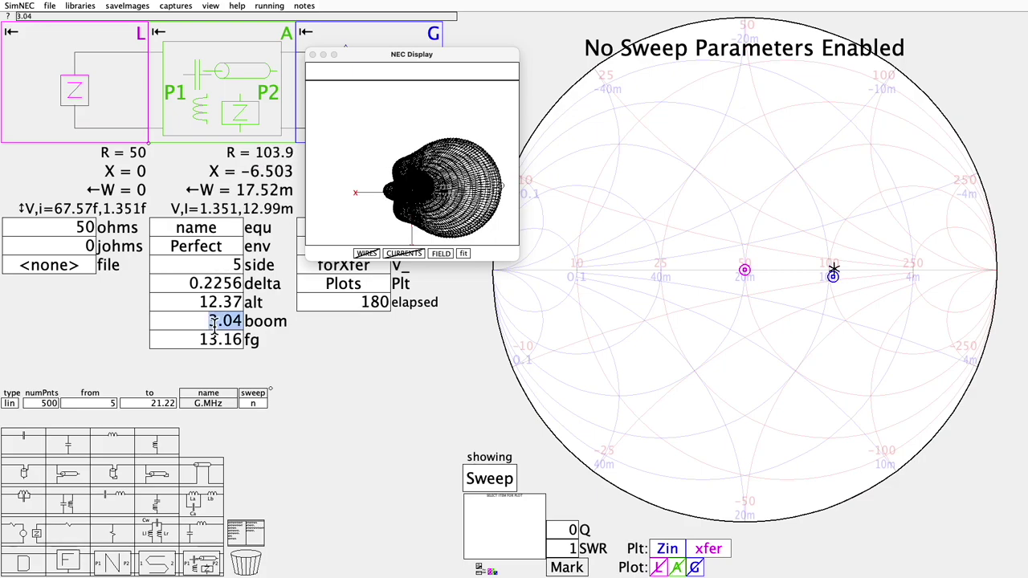
scroll(210, 321, "up", 1)
scroll(210, 320, "up", 1)
scroll(210, 320, "up", 1)
scroll(210, 320, "up", 1)
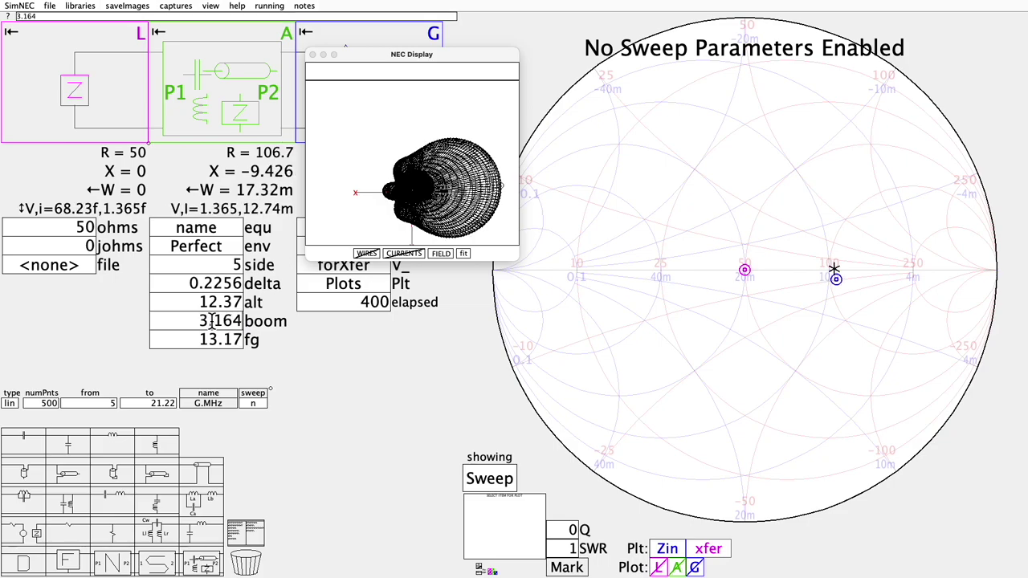
scroll(210, 321, "up", 2)
scroll(211, 320, "down", 5)
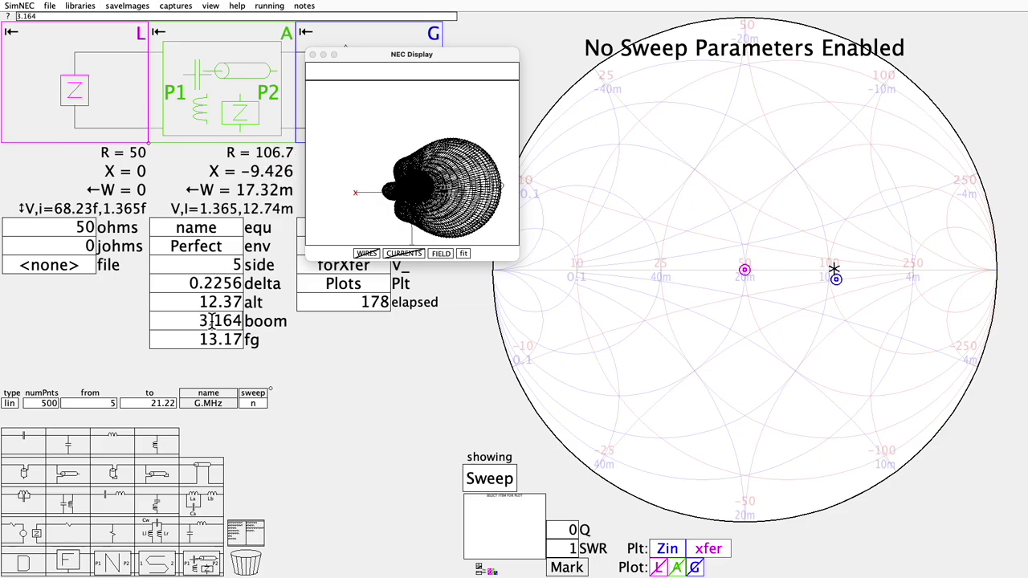
scroll(210, 320, "down", 2)
scroll(211, 321, "down", 2)
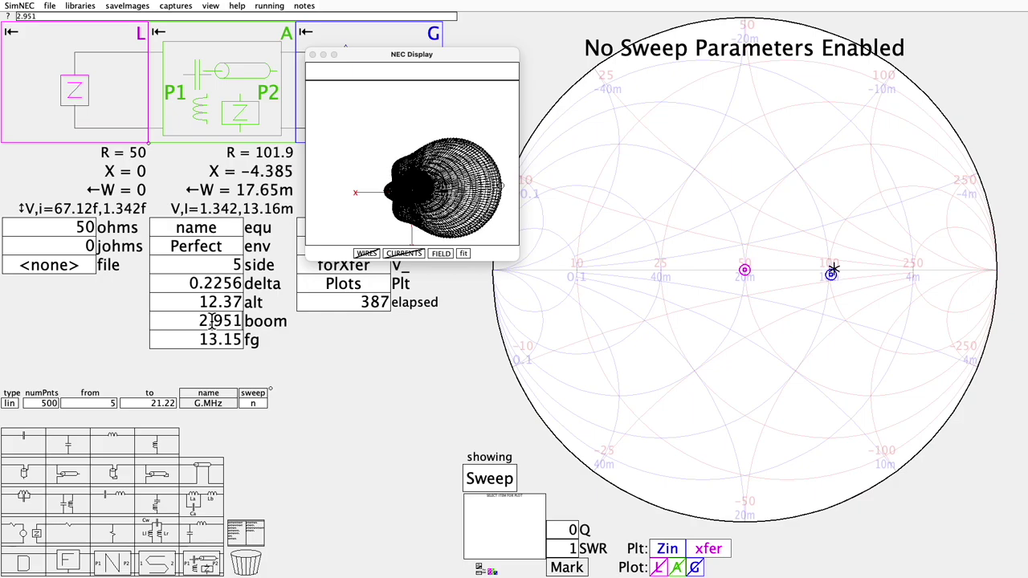
scroll(210, 320, "down", 4)
scroll(211, 320, "up", 2)
scroll(211, 321, "up", 2)
scroll(212, 321, "up", 3)
- Try Sommerfeld ground, turn the pattern to a side view, then restore Perfect ground
left_click(206, 248)
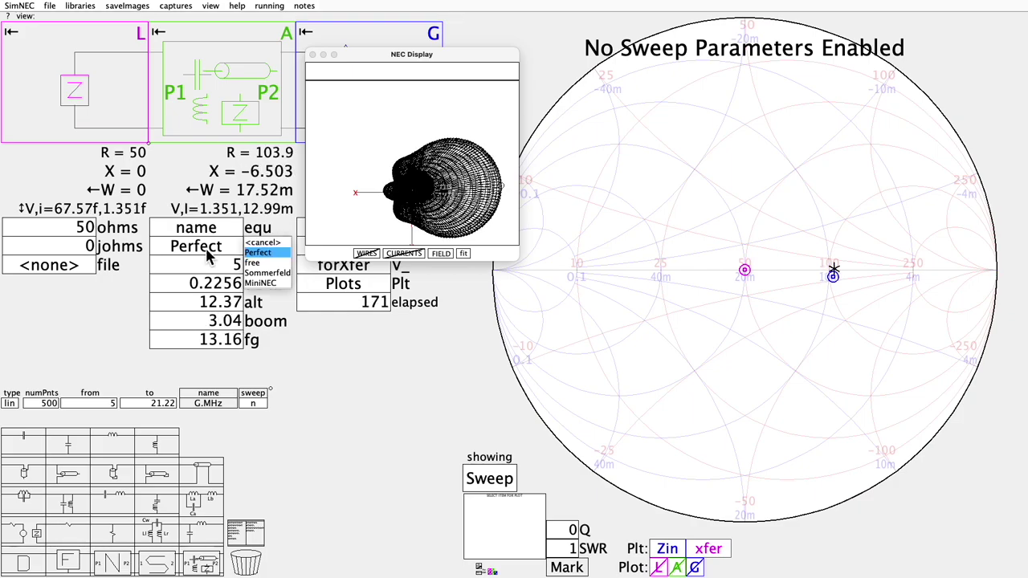
left_click(267, 273)
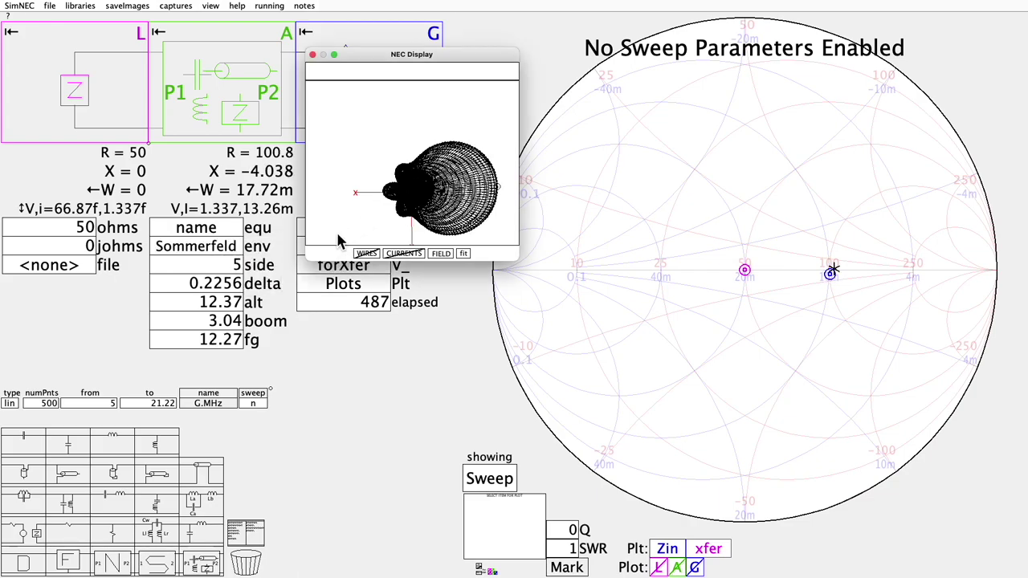
left_click_drag(359, 227, 356, 179)
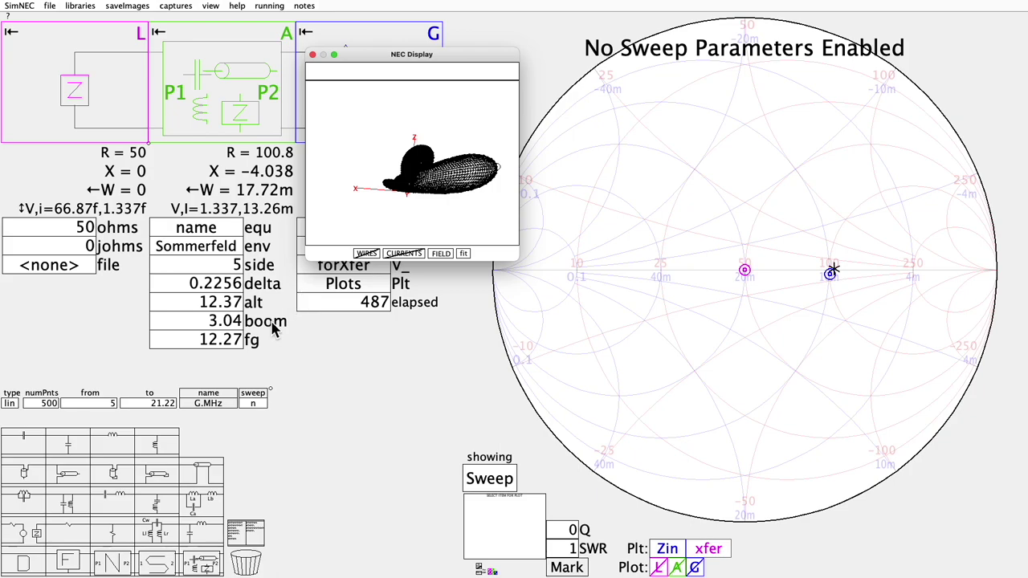
left_click(201, 249)
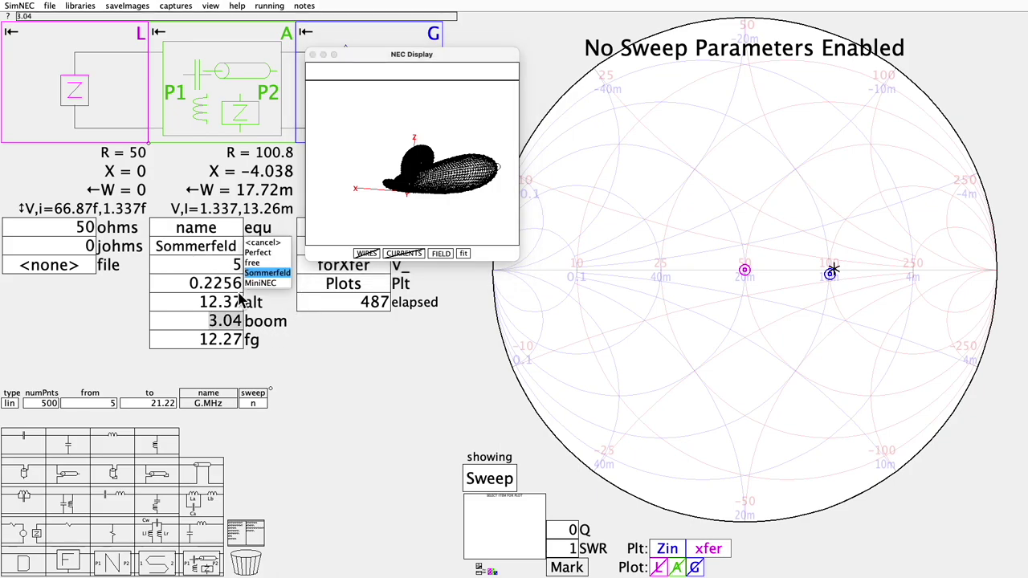
left_click(266, 286)
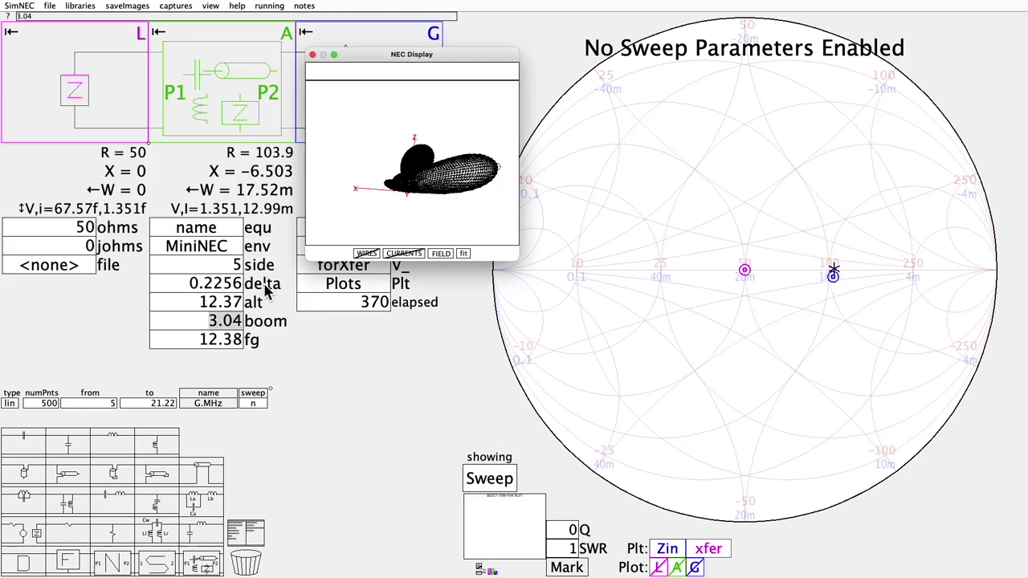
- Change the necCrewSize preference from 16 to 1 and close Preferences
left_click(20, 5)
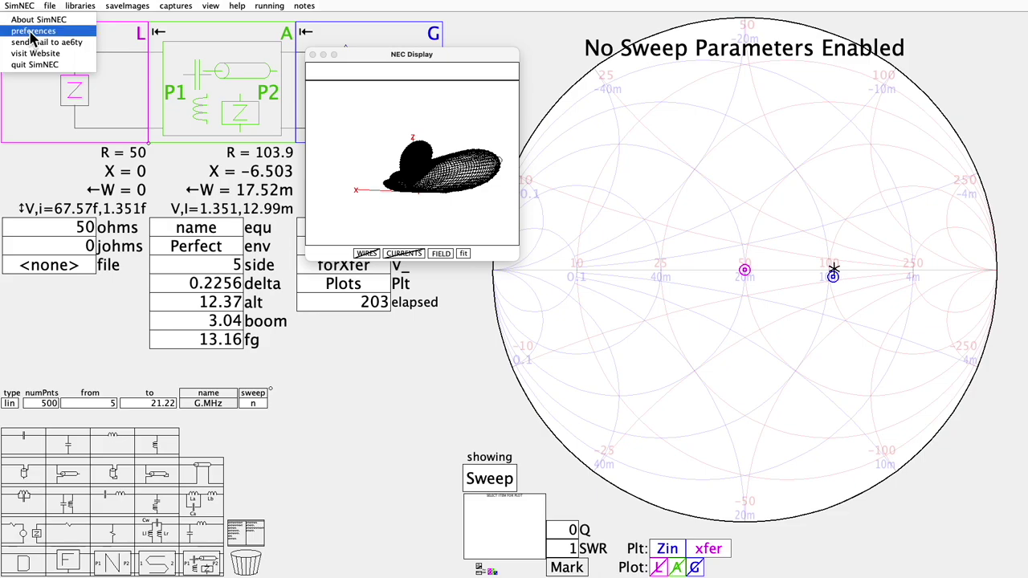
left_click(29, 30)
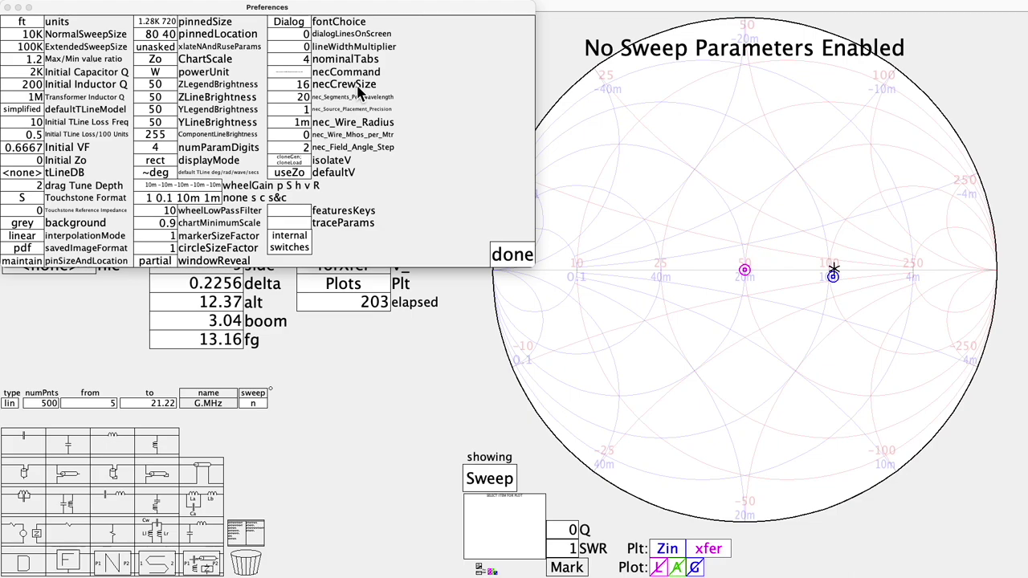
left_click(300, 87)
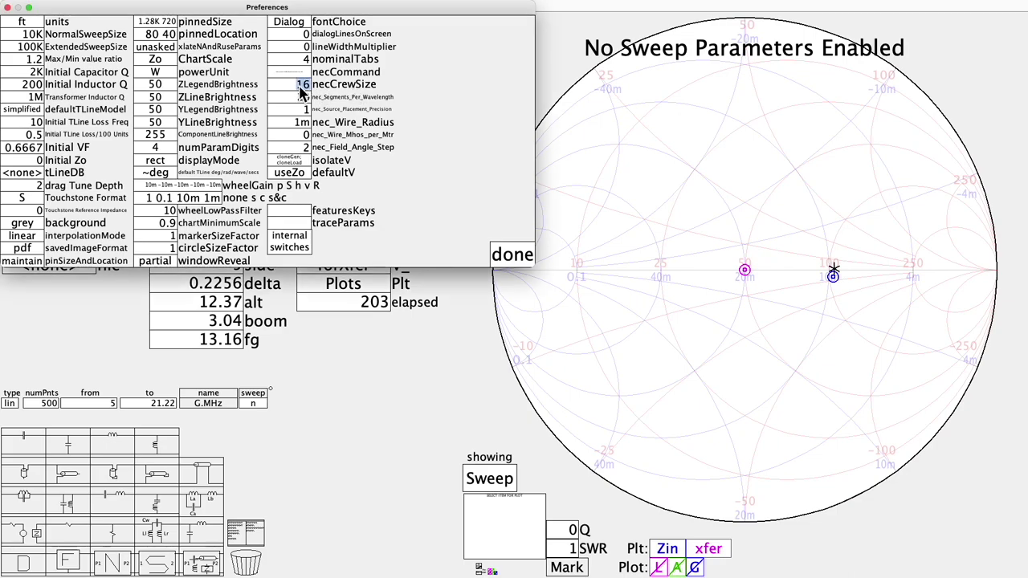
type("1")
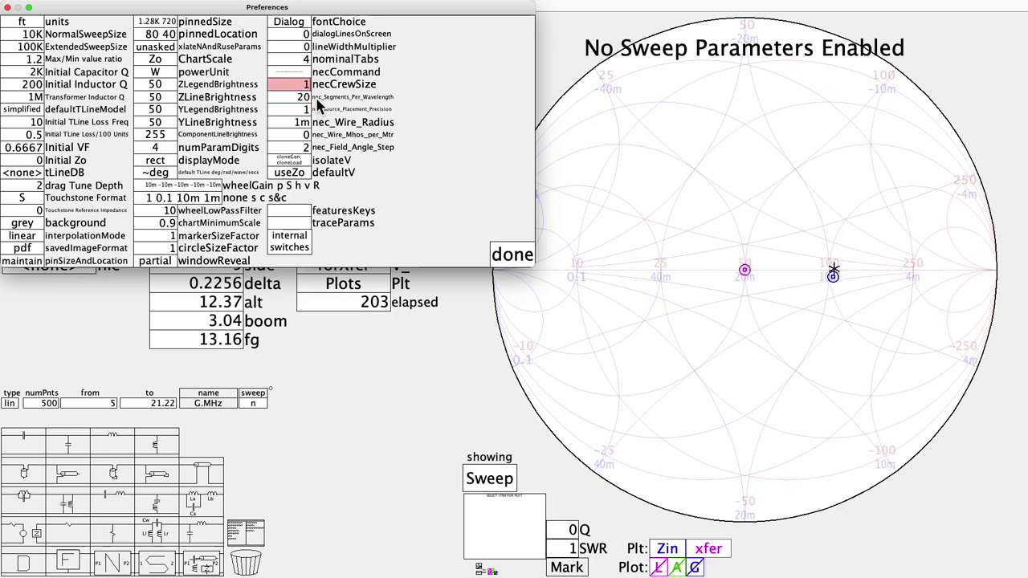
left_click(508, 257)
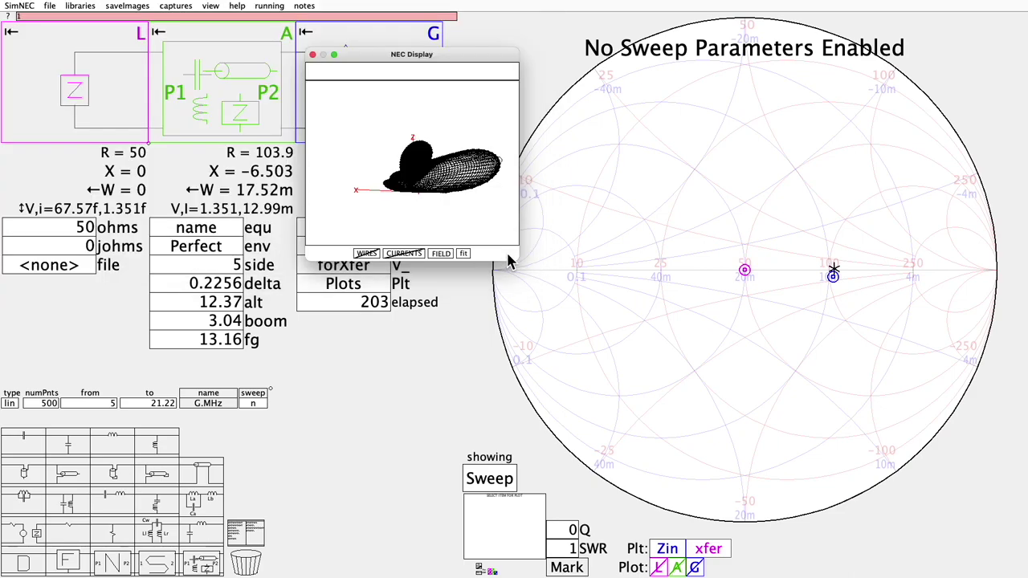
- Set the sweep end to 30 MHz, close the 3D view, and turn the sweep on
left_click(163, 404)
type("30")
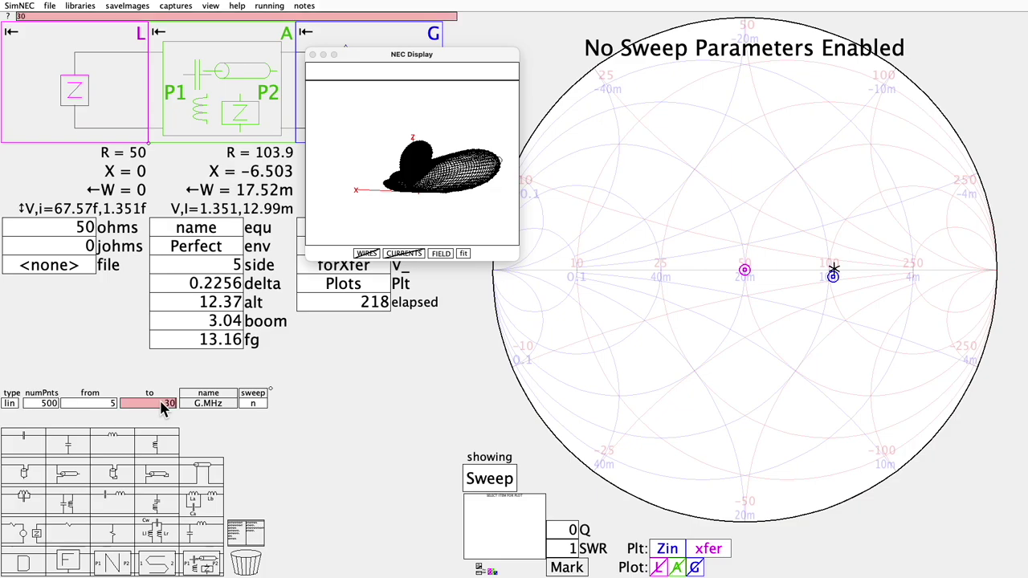
key("Return")
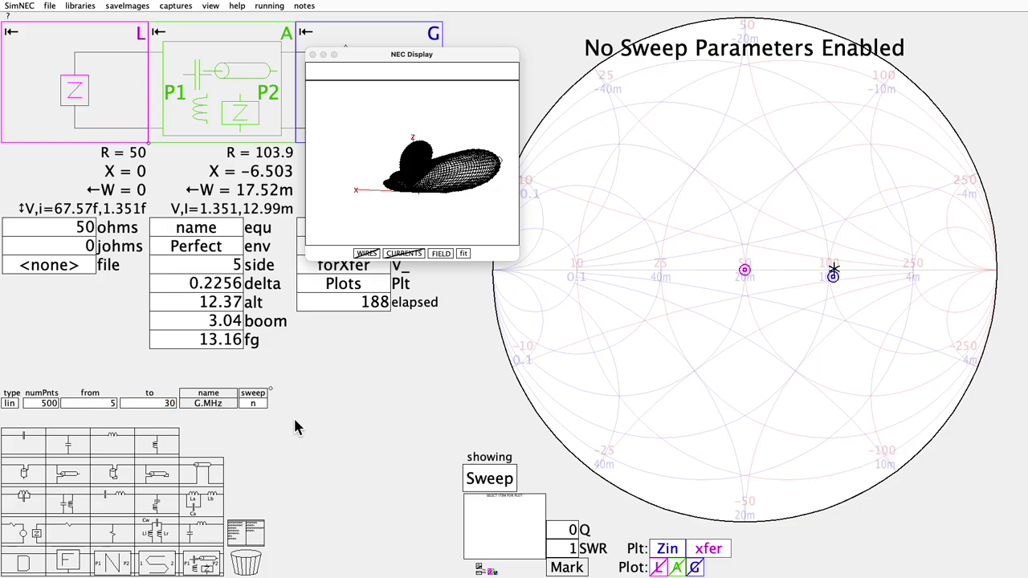
left_click(312, 54)
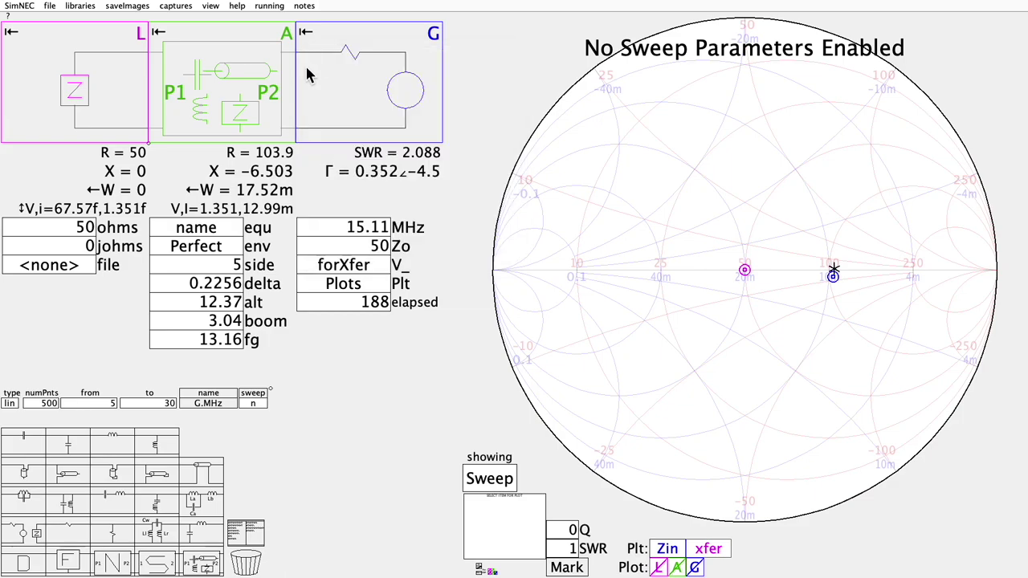
type("y")
left_click(254, 403)
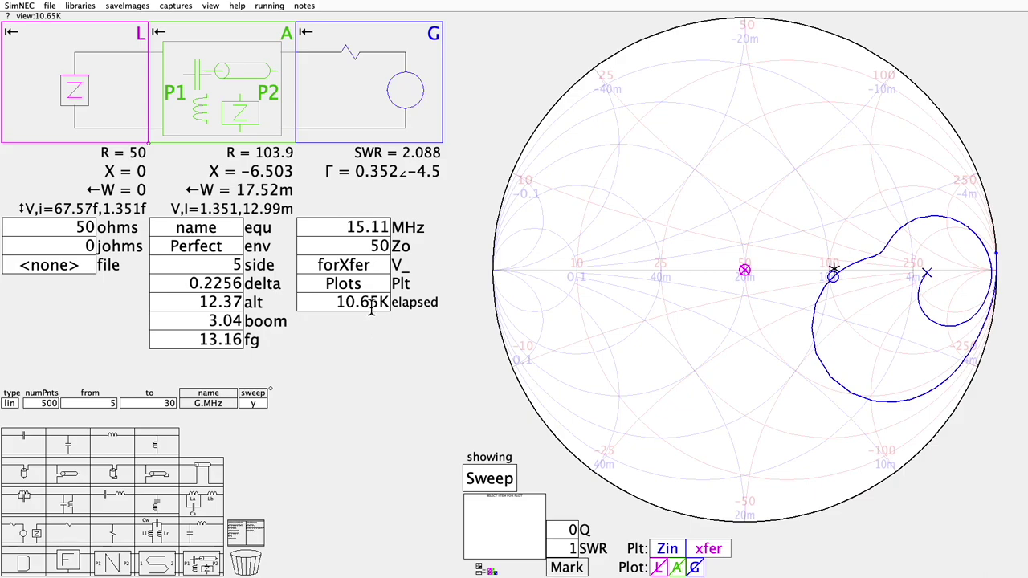
left_click(21, 7)
- Change the necCrewSize preference to 16 and close Preferences
left_click(34, 30)
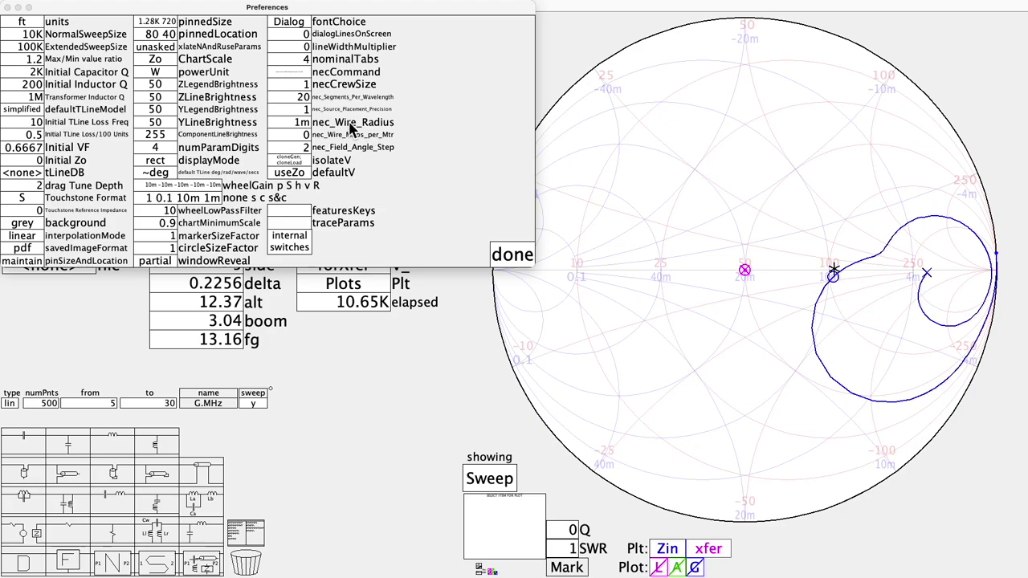
left_click(300, 90)
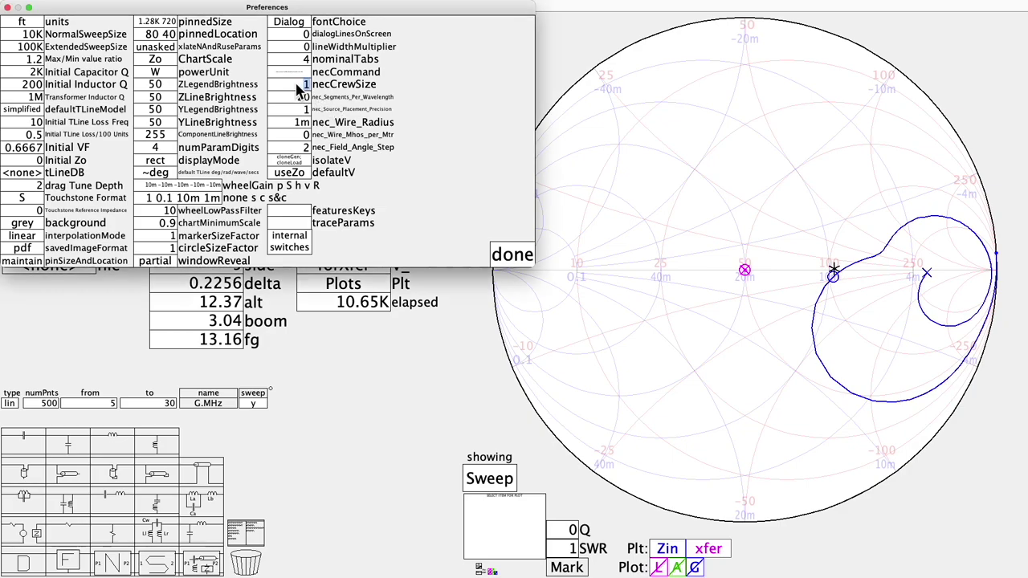
type("16")
left_click(515, 263)
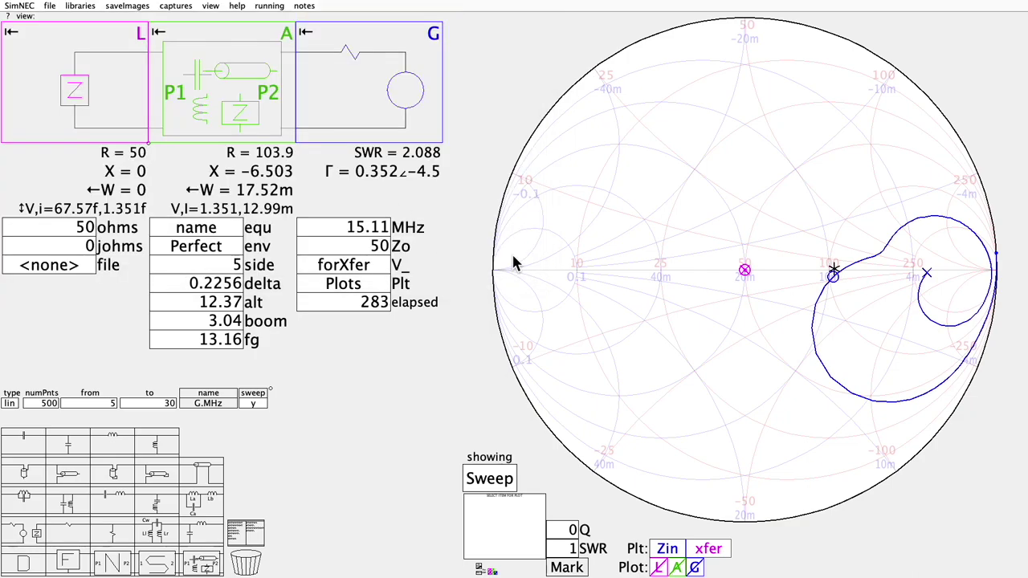
- Set the sweep end frequency to 31 MHz and rerun the sweep
left_click(163, 404)
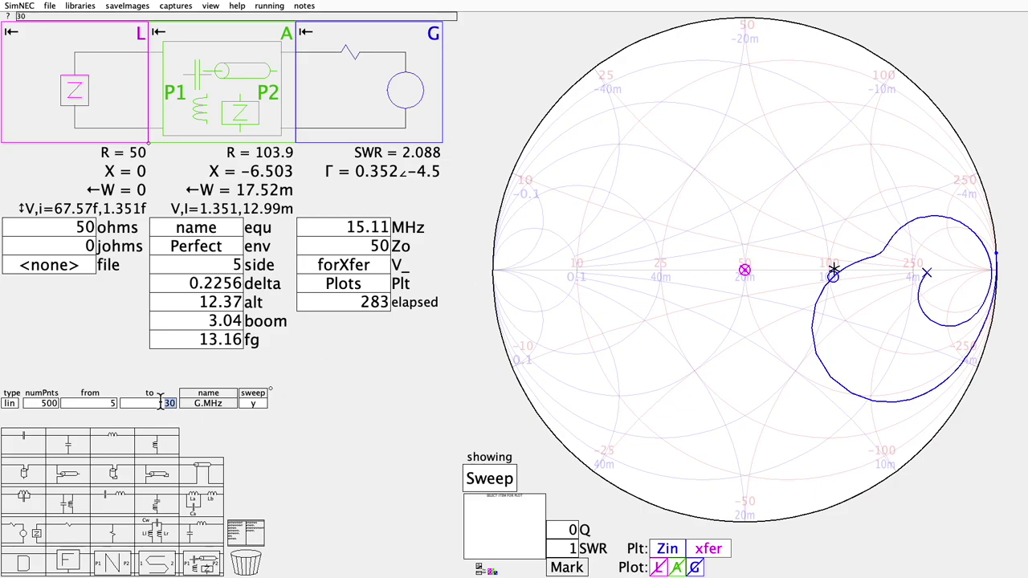
type("31")
key("Return")
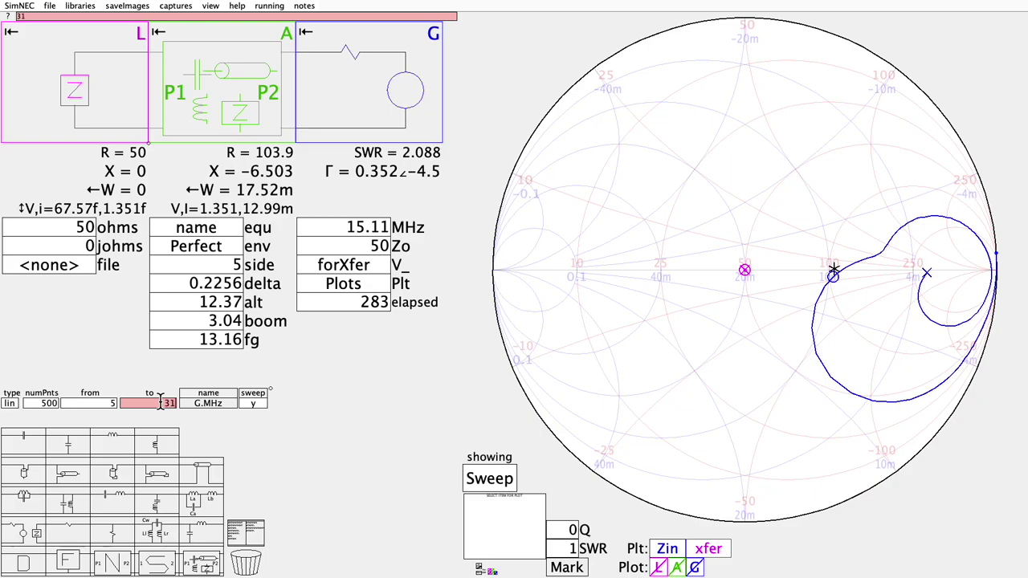
key("Return")
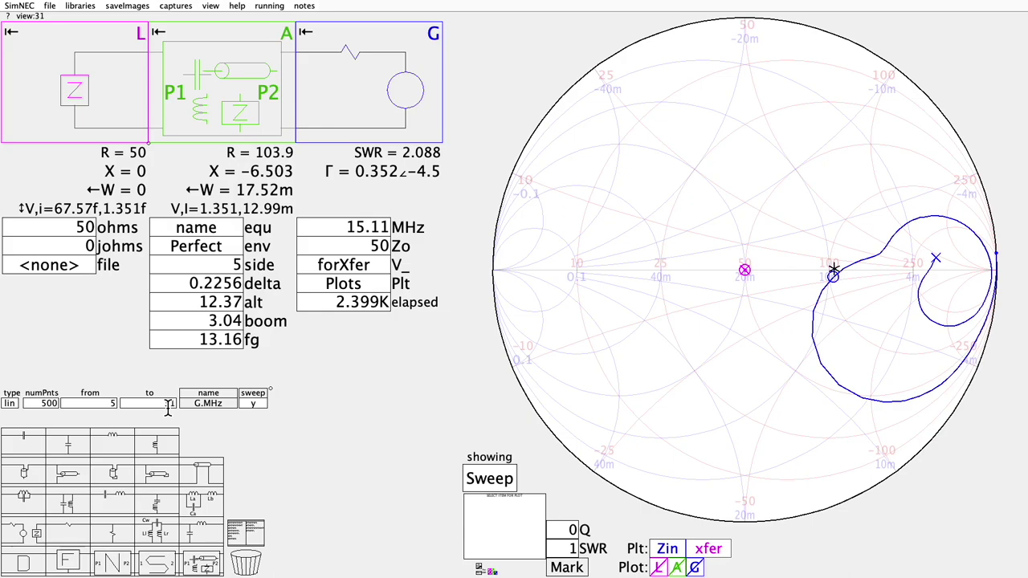
- Restore the sweep end frequency to 30 MHz and recompute
left_click(167, 406)
type("30")
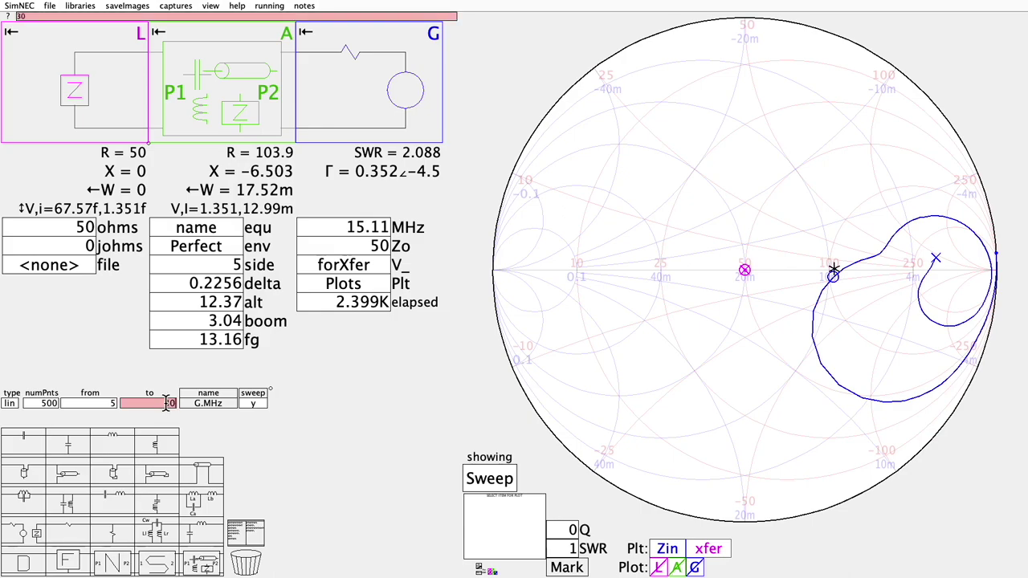
key("Return")
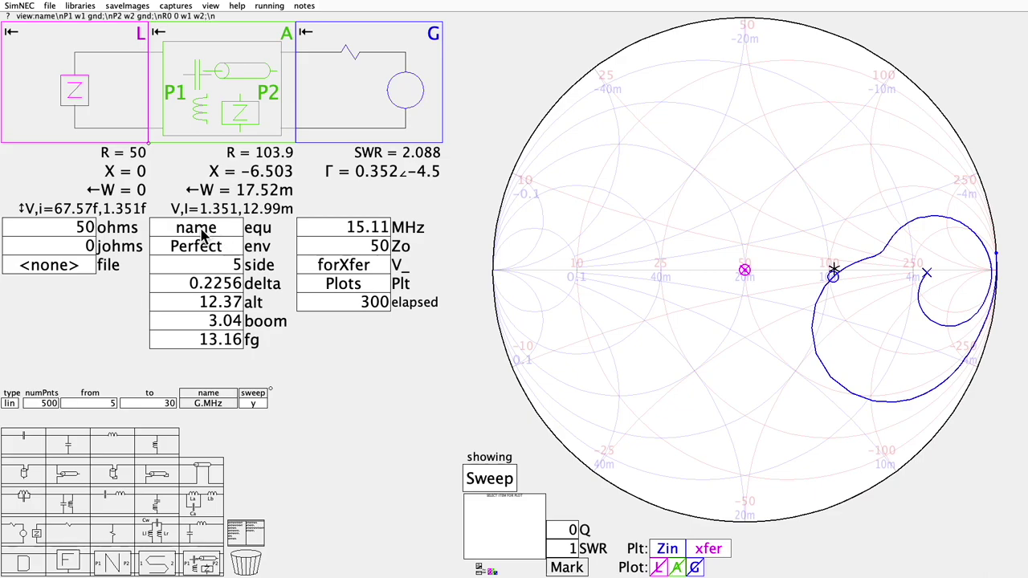
- Load the trap dipole .ssn circuit and open its A.equ trap schematic, moving it aside
left_click(201, 231)
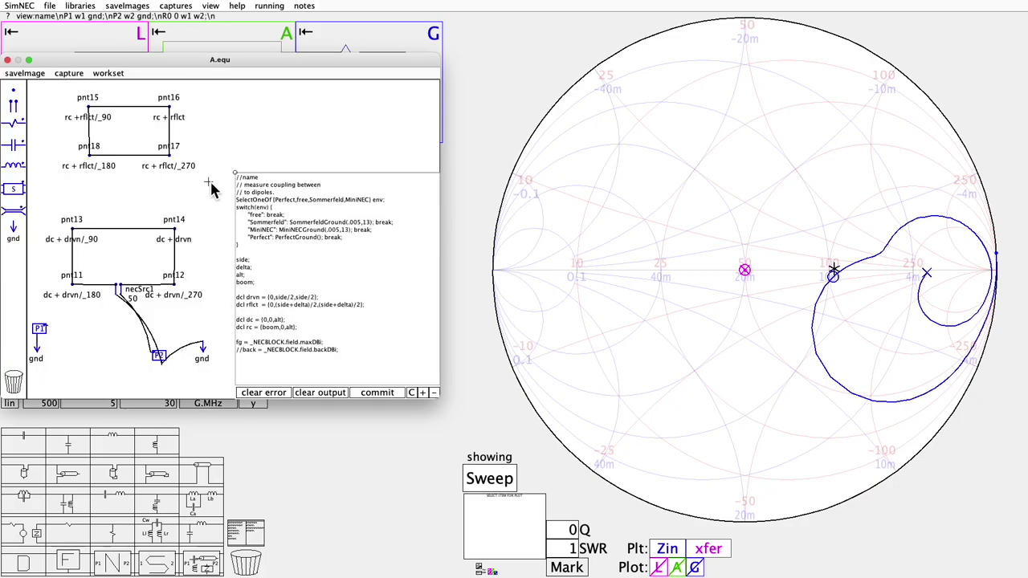
left_click(8, 61)
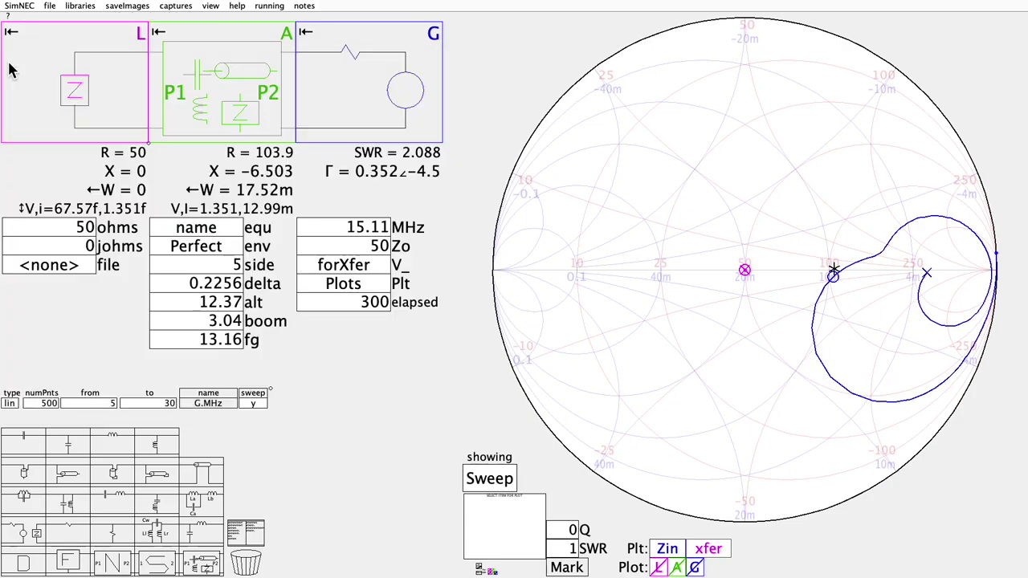
left_click(249, 534)
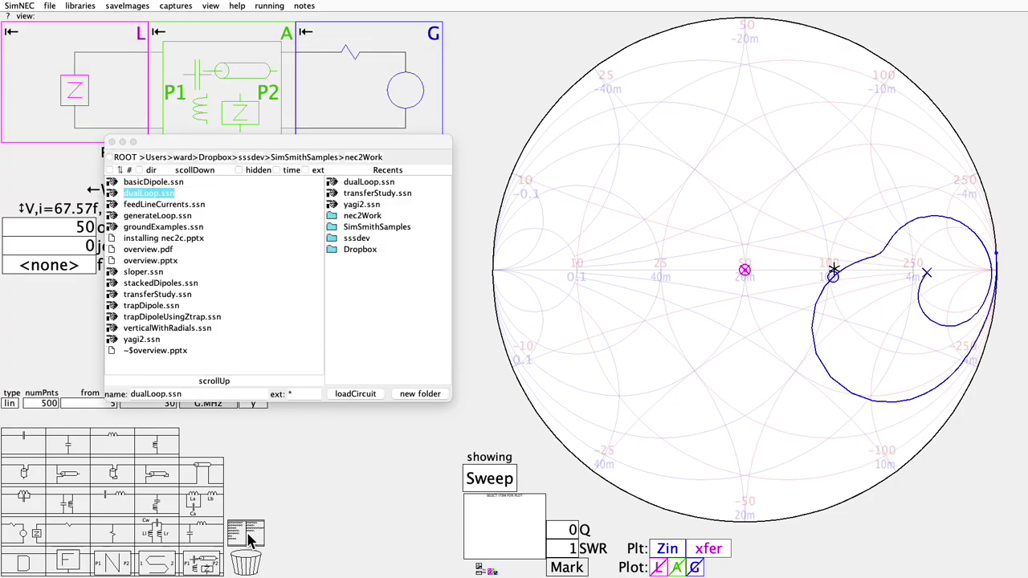
double_click(151, 314)
left_click(222, 231)
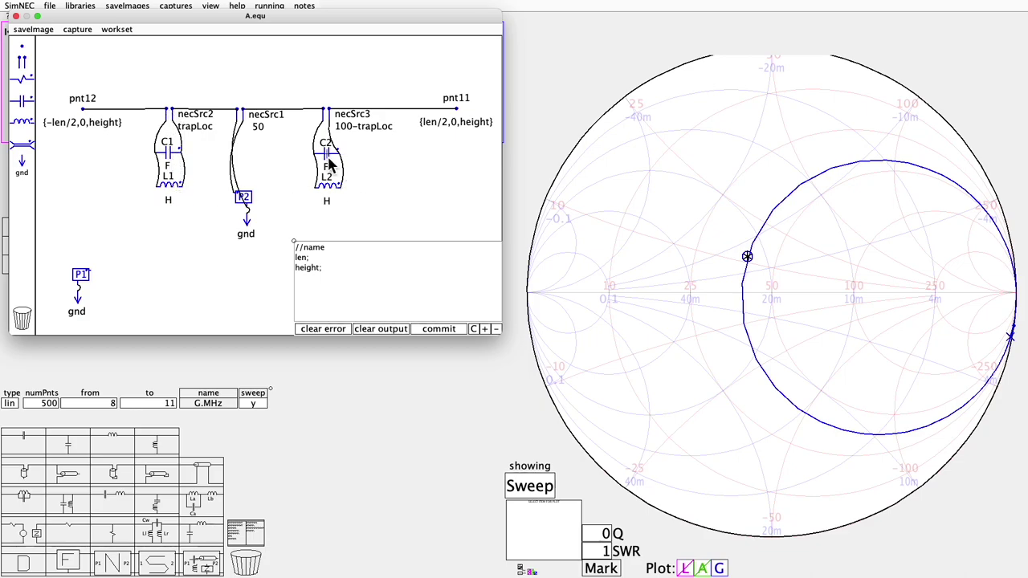
left_click_drag(207, 16, 296, 75)
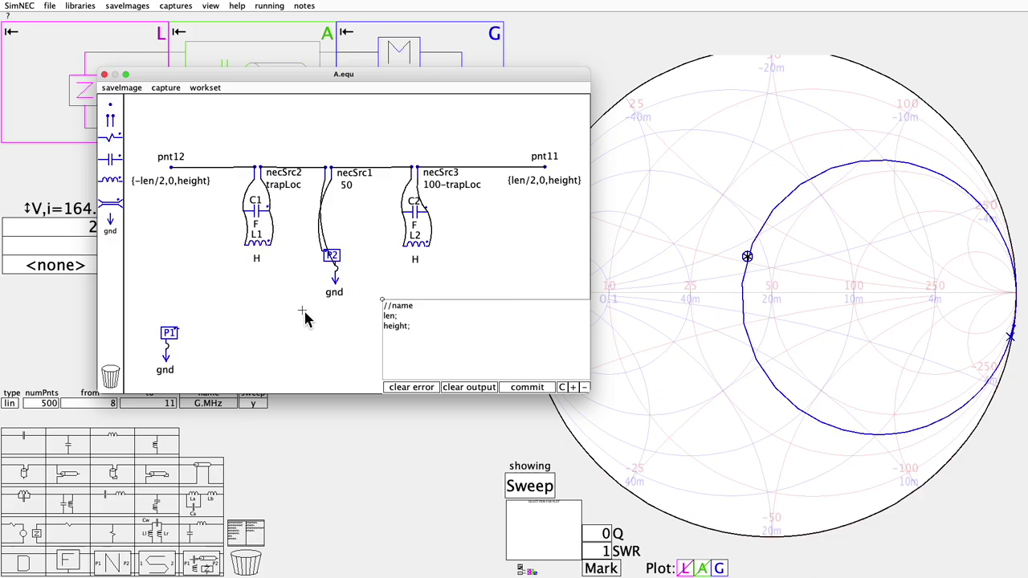
- Drag the A.equ schematic down to reveal len, height, F, H, trapLoc and the Smith chart
left_click_drag(257, 81, 569, 73)
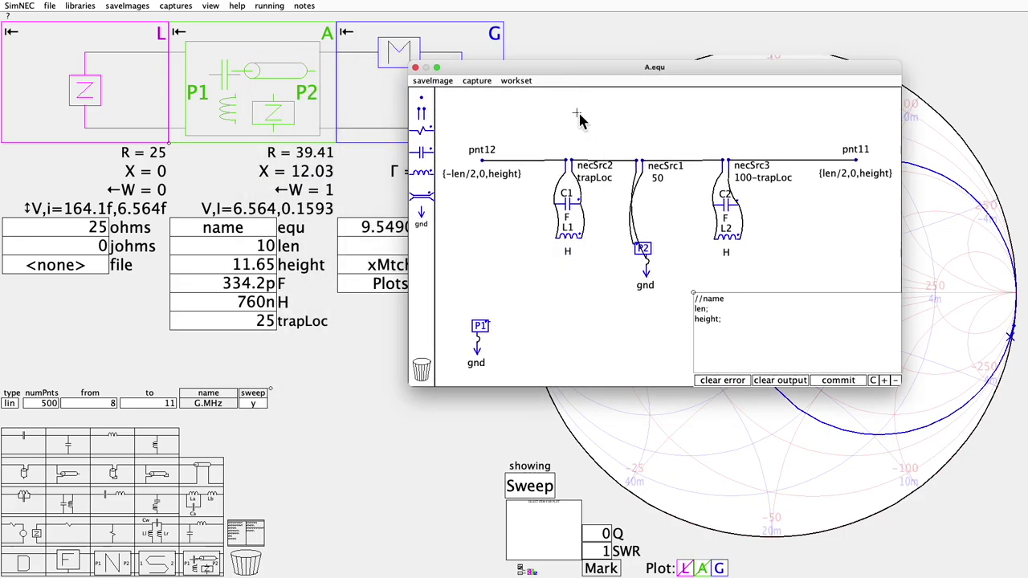
mouse_move(555, 73)
left_mouse_down()
mouse_move(374, 319)
mouse_move(472, 270)
mouse_move(265, 369)
left_mouse_up()
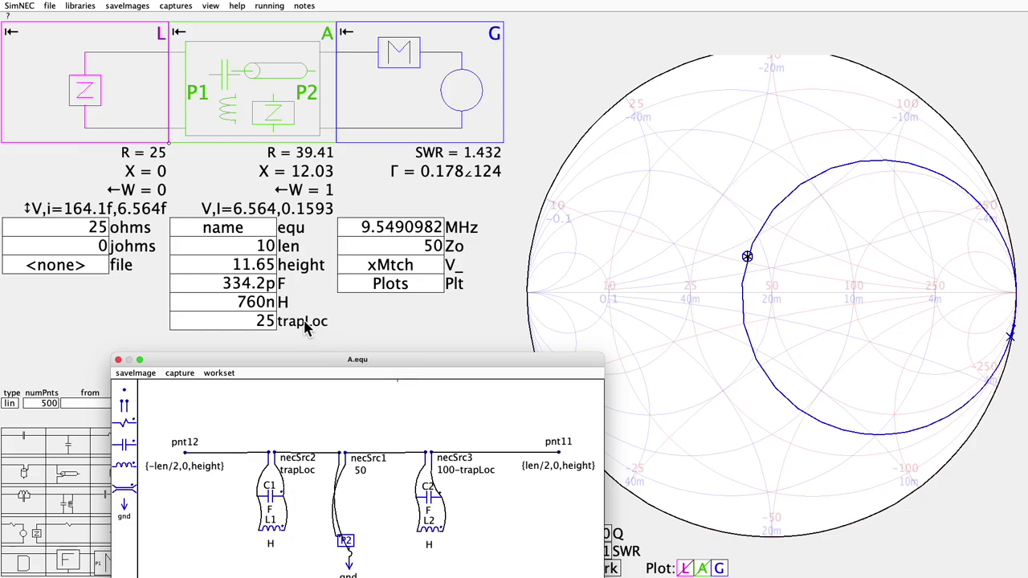
- Scroll-tune trap capacitance F to 340.9p, then move the schematic window back up
left_click(233, 288)
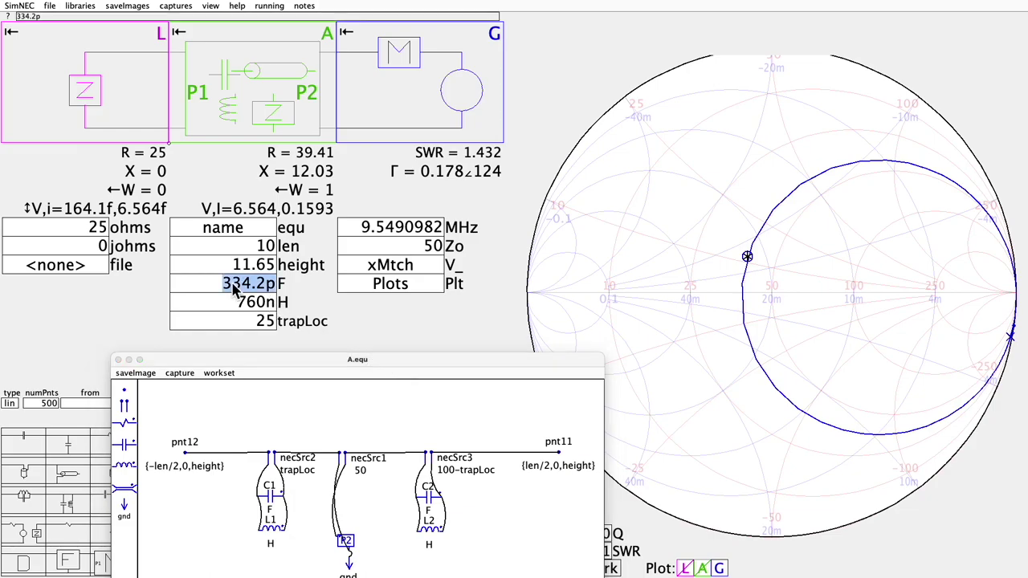
scroll(234, 292, "up", 2)
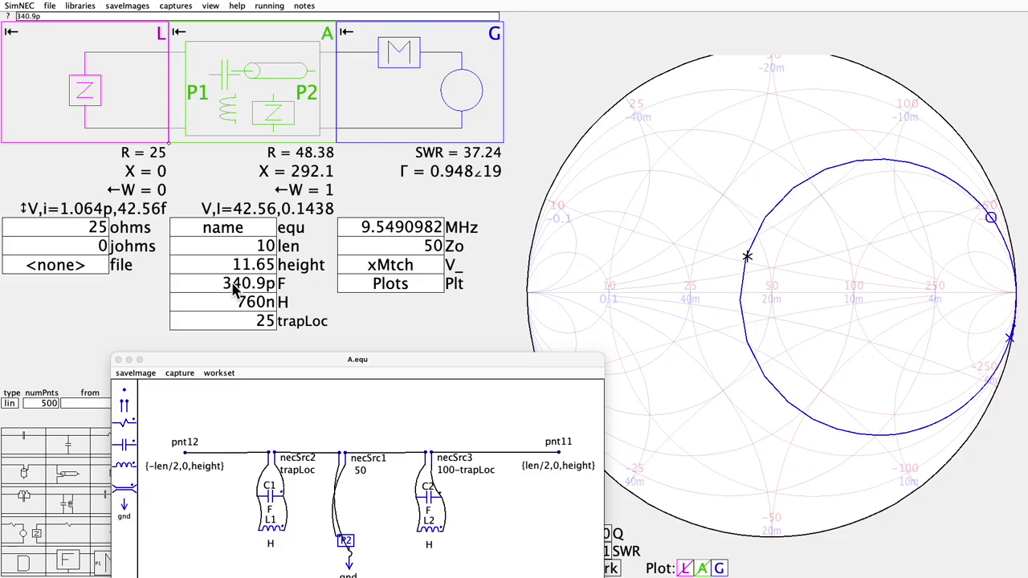
scroll(234, 292, "up", 2)
scroll(234, 292, "up", 3)
scroll(234, 291, "up", 1)
scroll(234, 291, "up", 1)
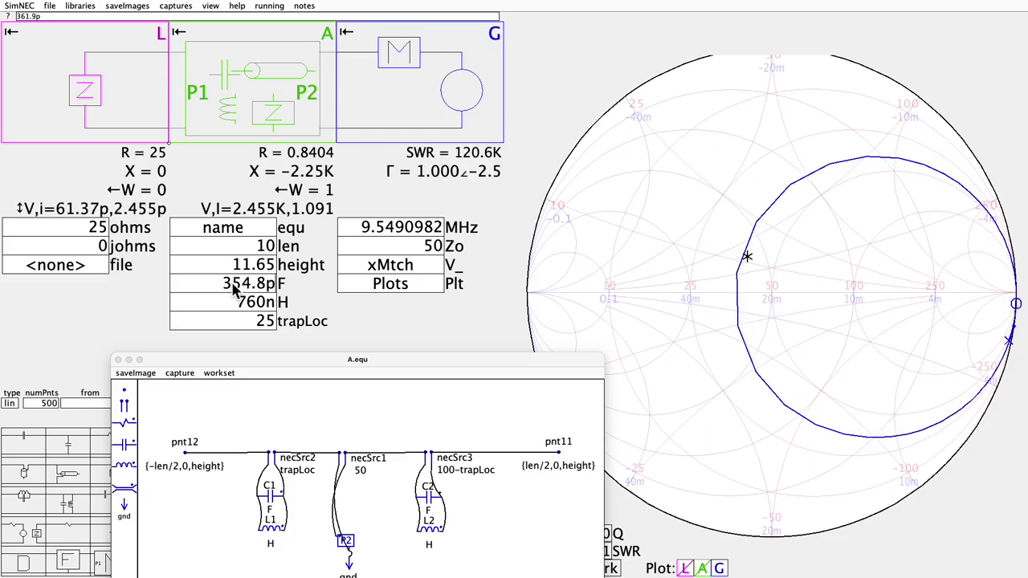
scroll(234, 292, "down", 5)
scroll(234, 291, "down", 2)
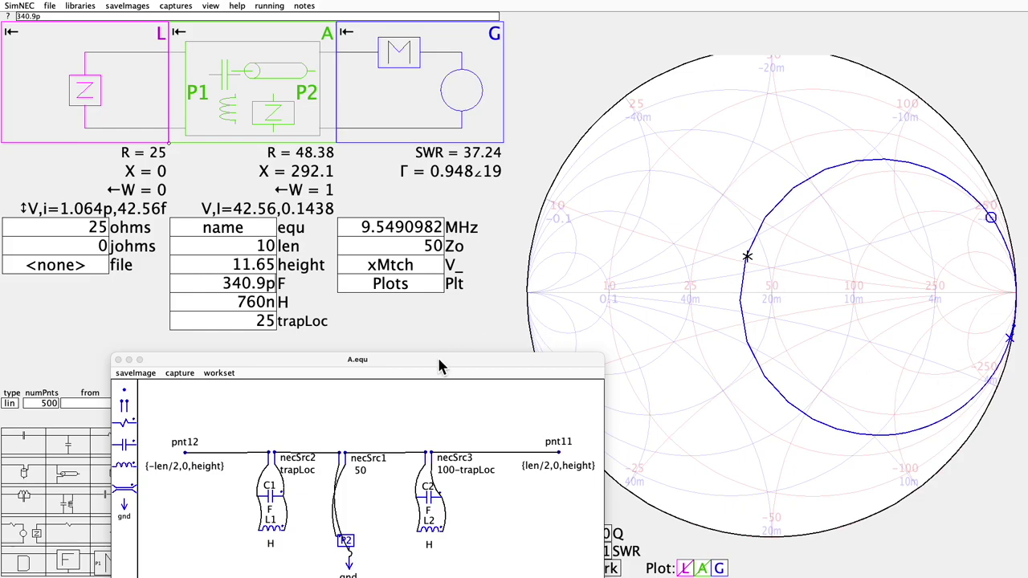
mouse_move(440, 359)
left_mouse_down()
mouse_move(660, 179)
mouse_move(658, 152)
left_mouse_up()
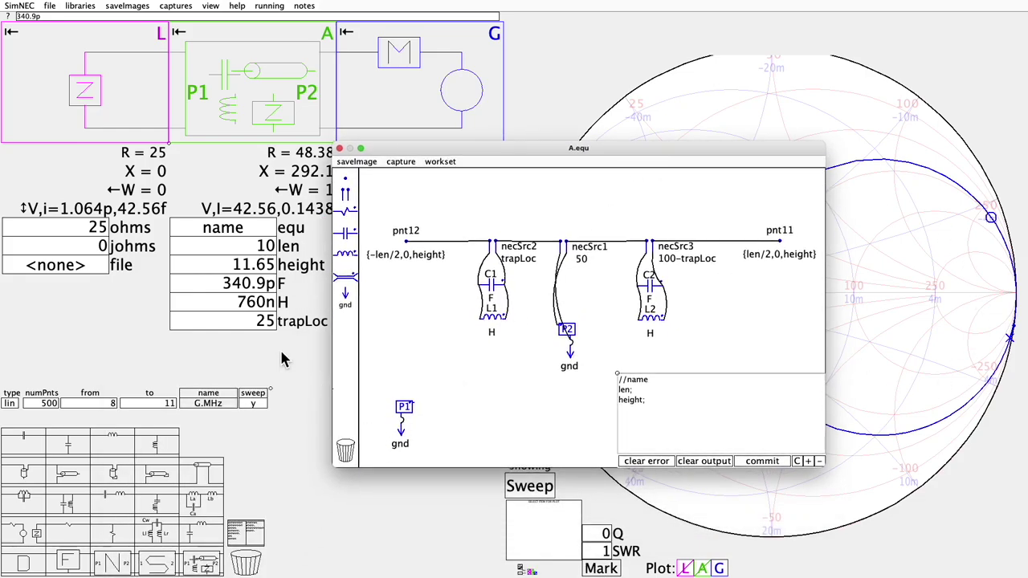